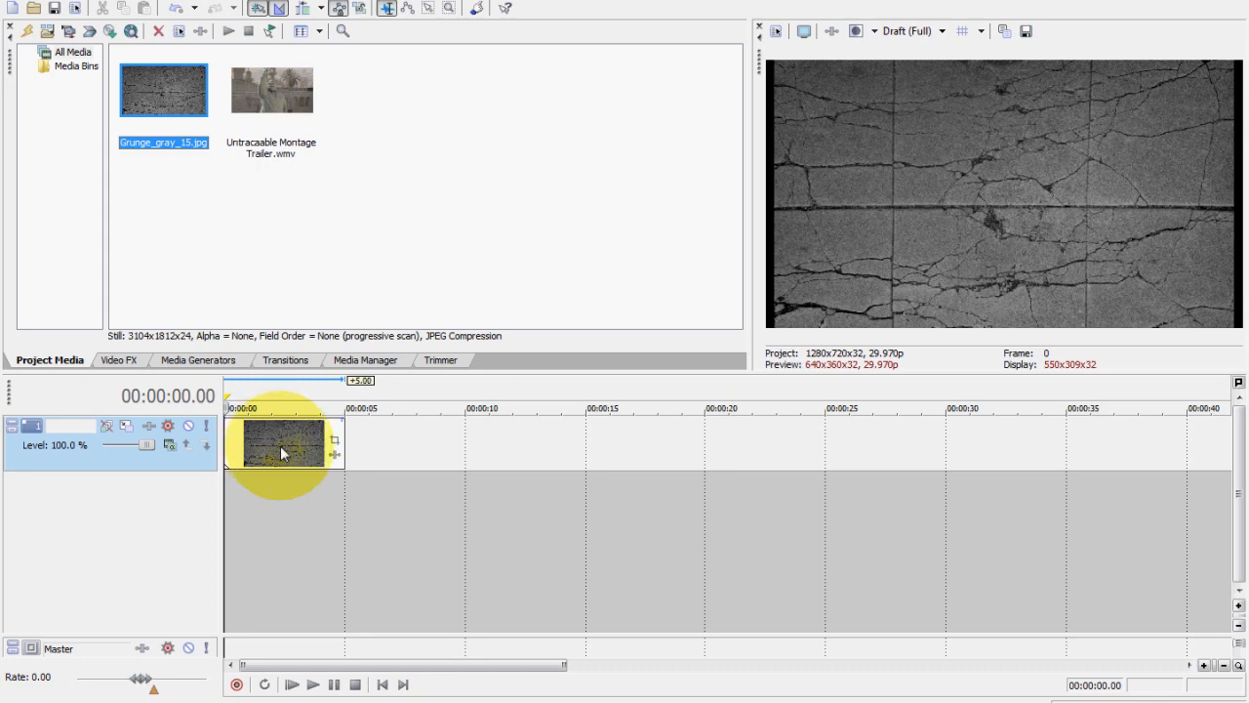
Open pan/crop for the Grunge_gray_15 image event and apply the 16:9 Widescreen TV aspect ratio preset
left_click(334, 440)
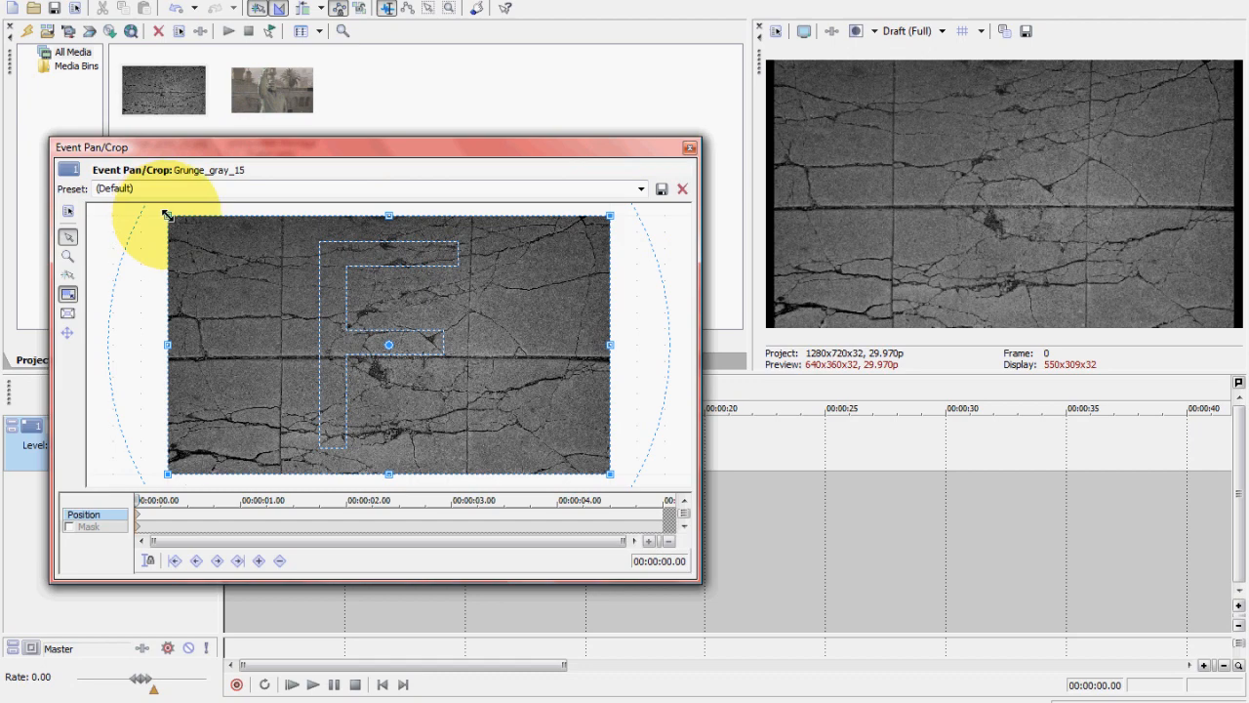
left_click_drag(167, 215, 276, 279)
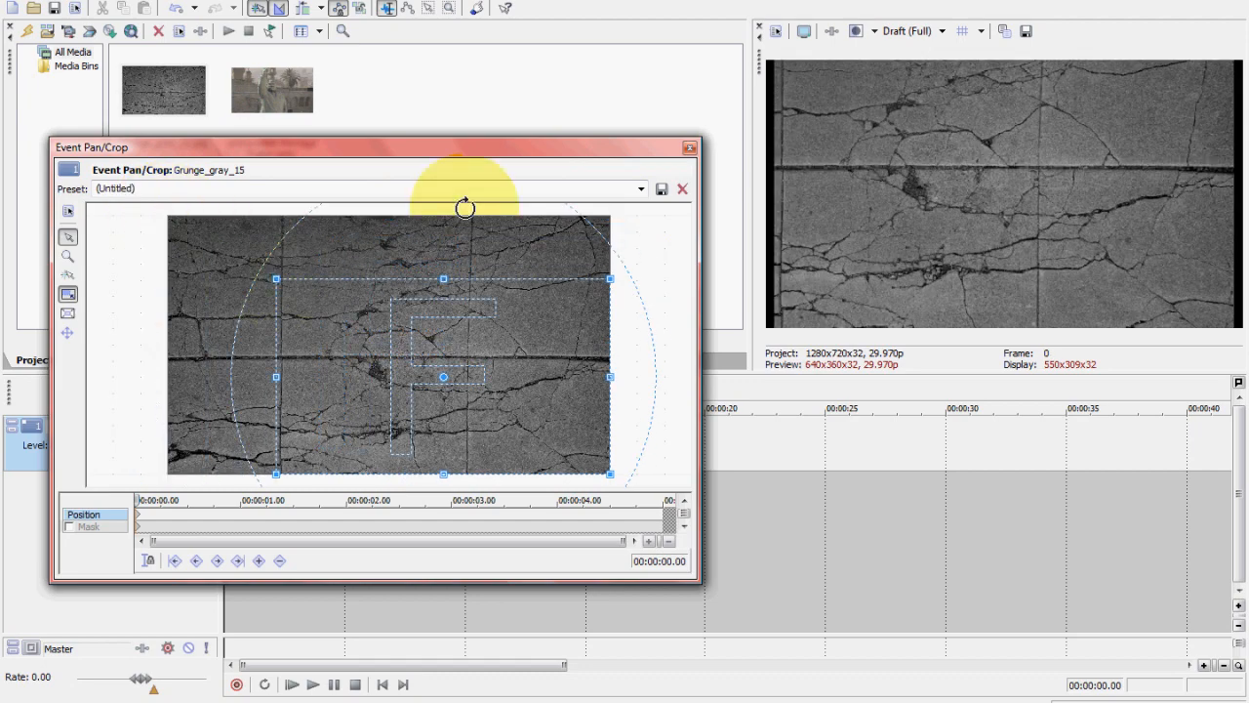
left_click(642, 190)
left_click(595, 234)
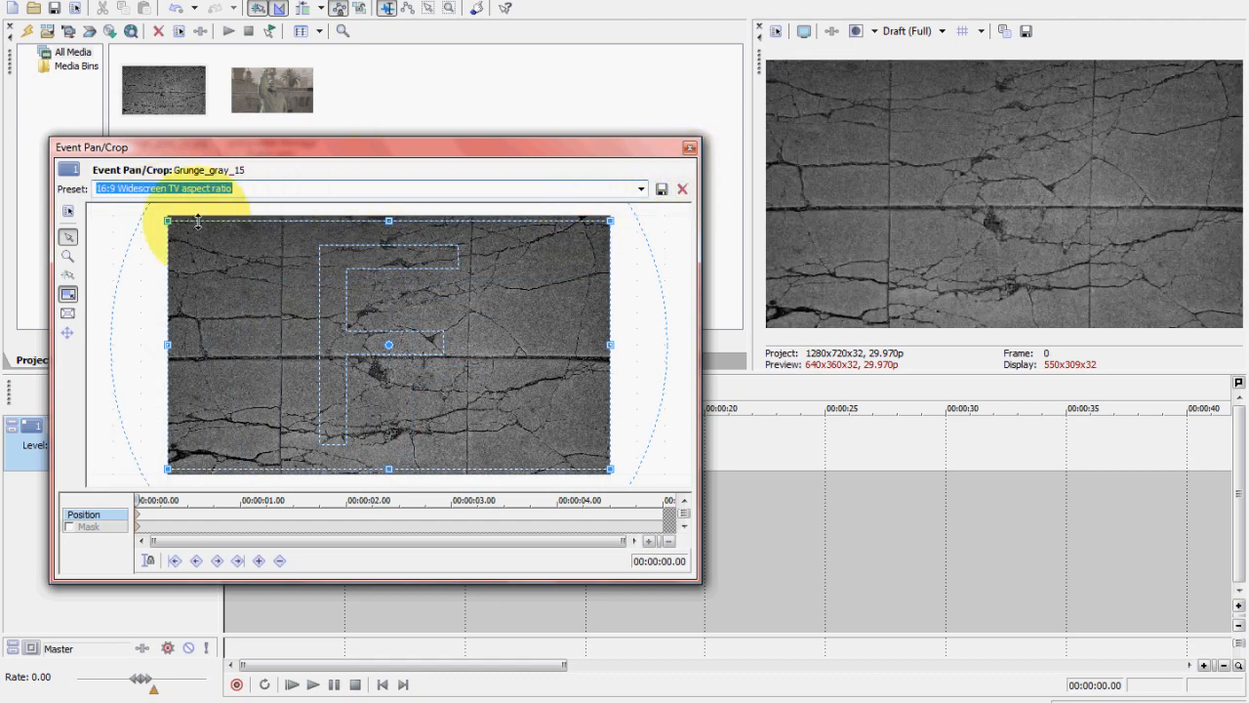
Shrink the crop frame to a small area of the image and place it over the lower-left corner
left_click(177, 229)
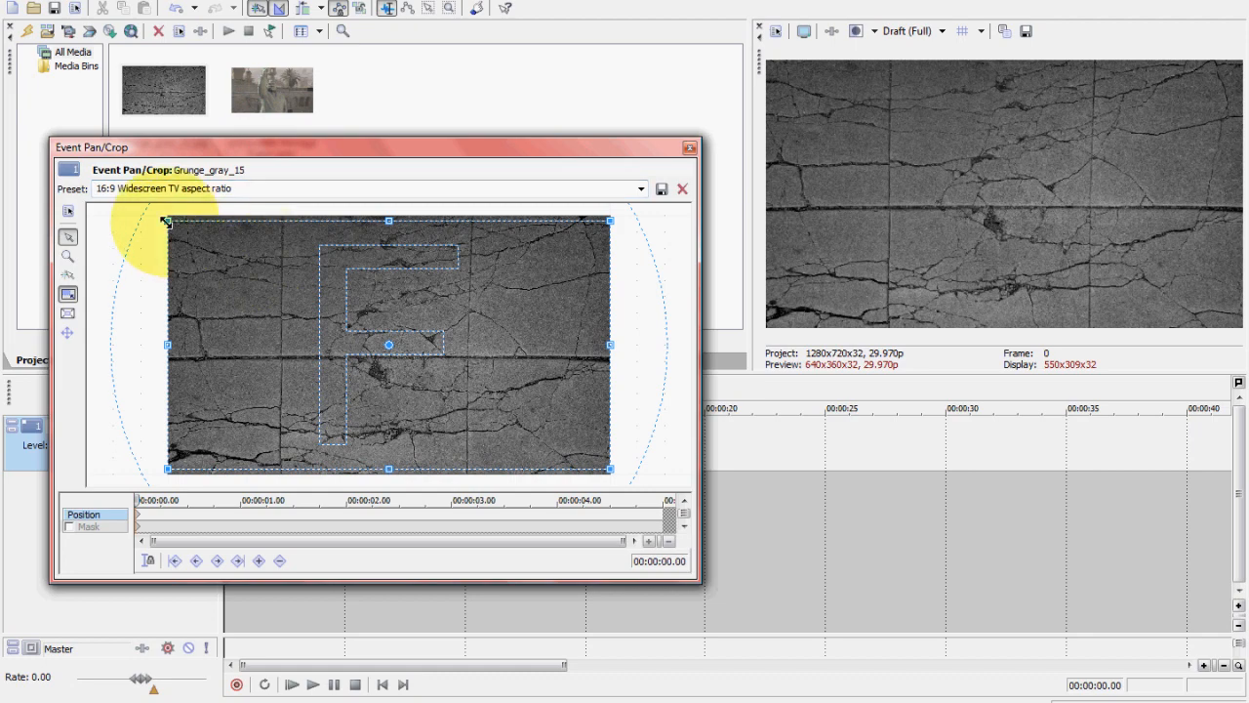
left_click_drag(166, 221, 444, 339)
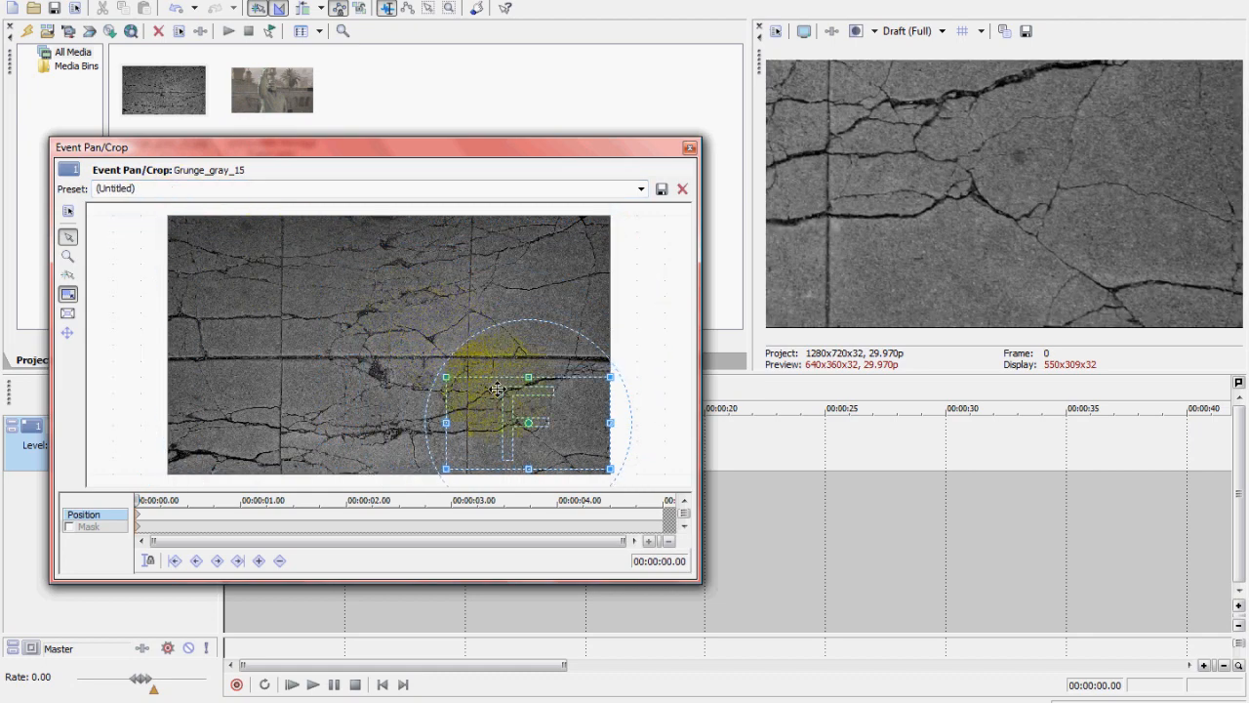
left_click_drag(504, 405, 229, 405)
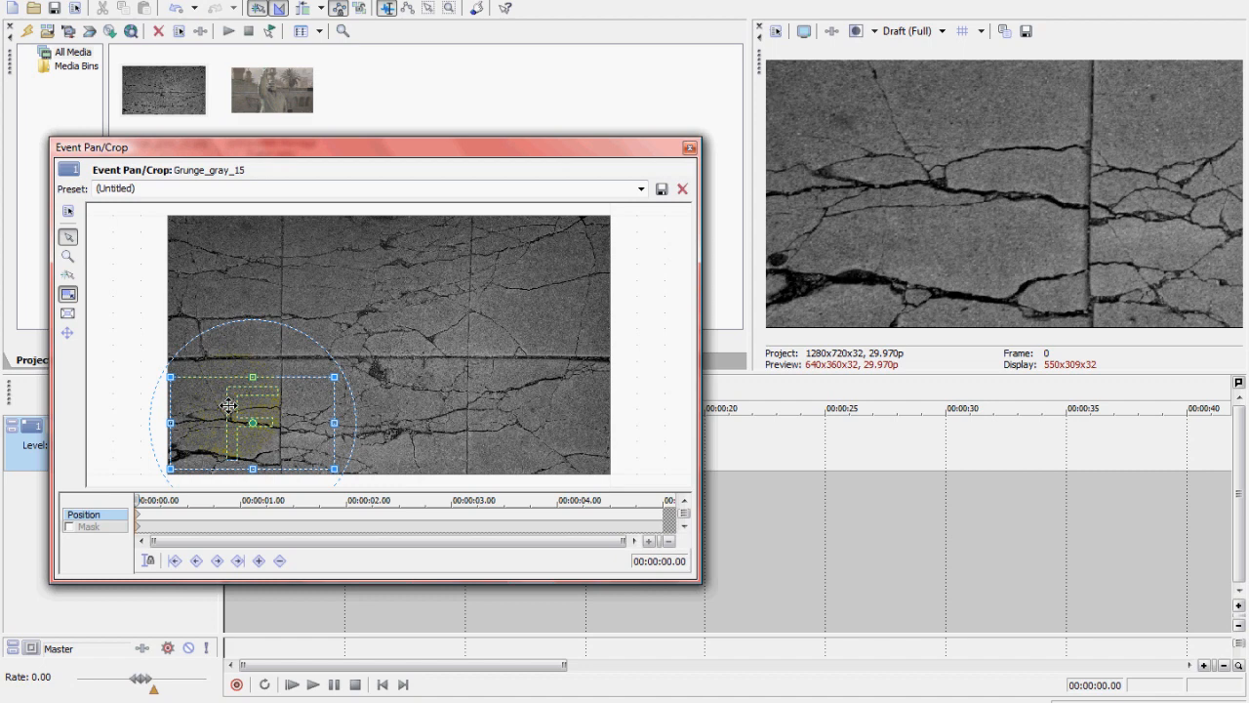
left_click(690, 149)
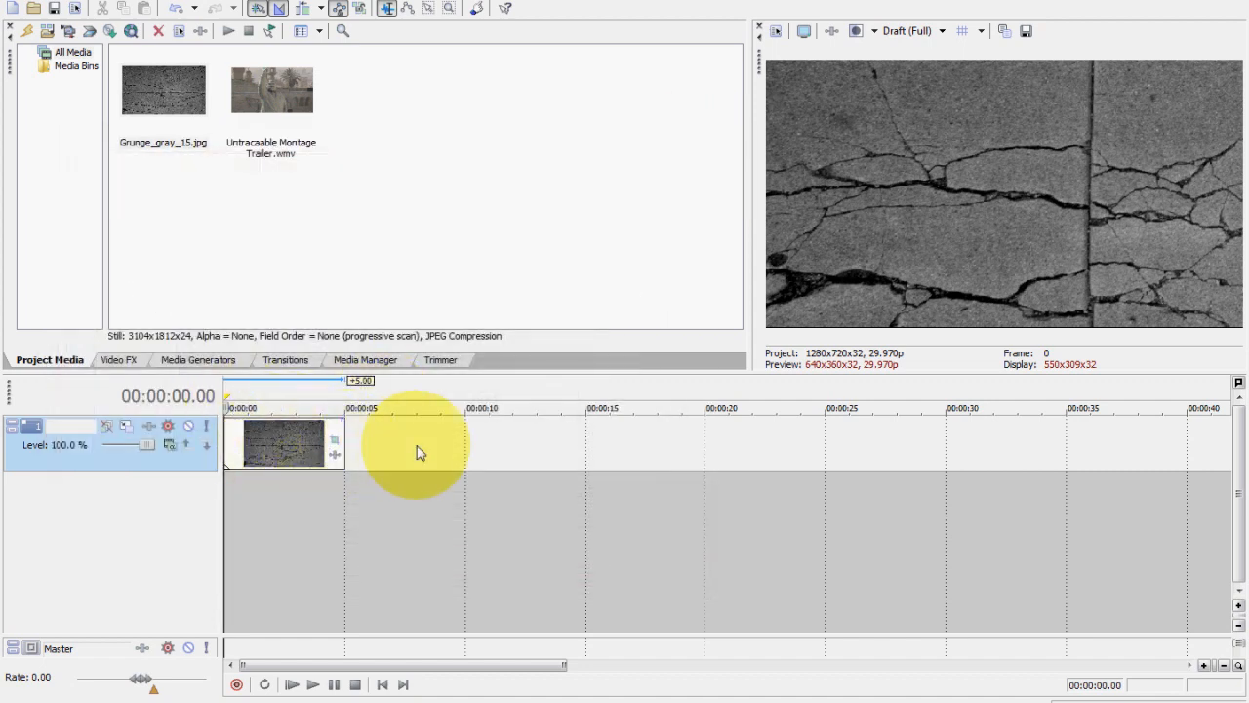
Extend the grunge image event to about 32 seconds and apply the Color Corrector effect with the Reset to None preset
left_click_drag(343, 440, 989, 431)
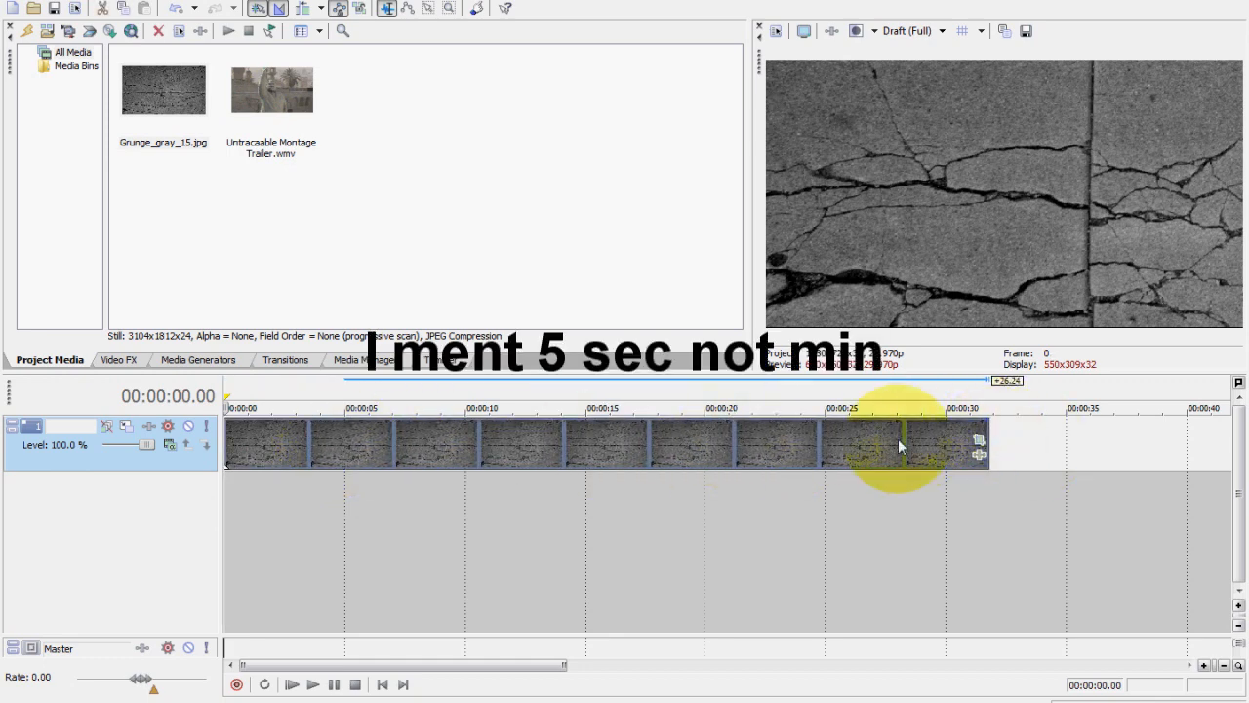
left_click(117, 362)
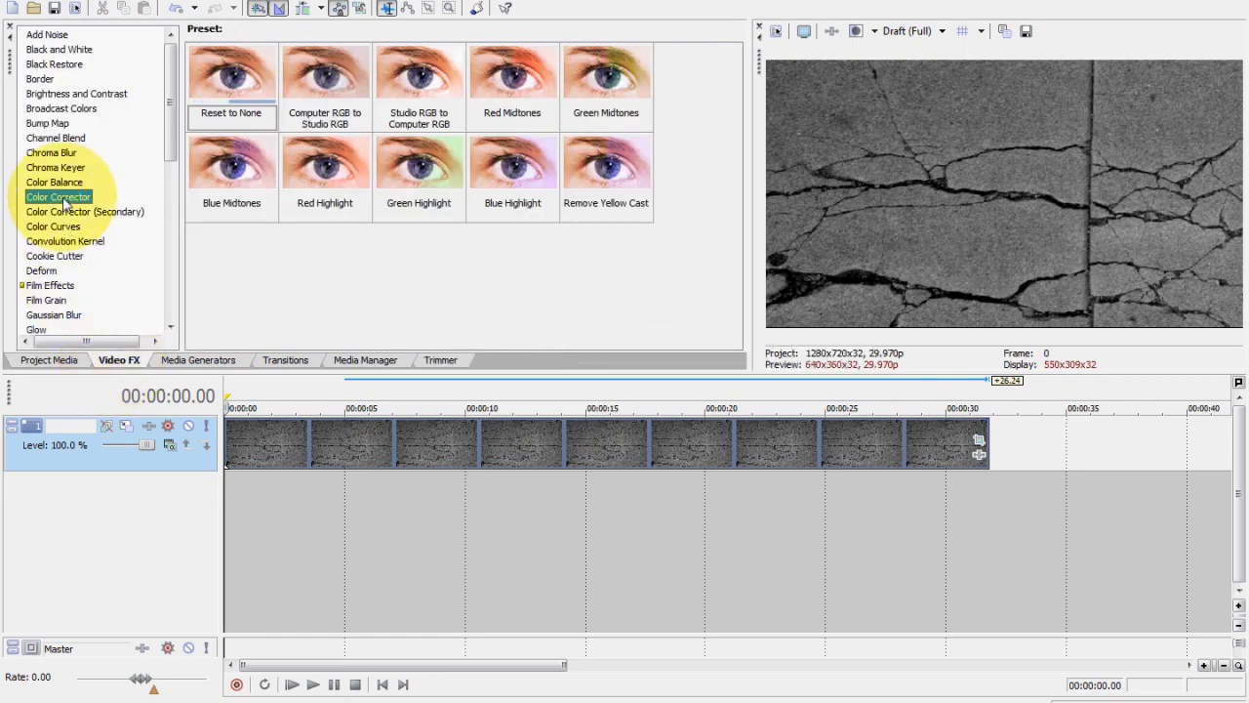
left_click_drag(234, 70, 302, 430)
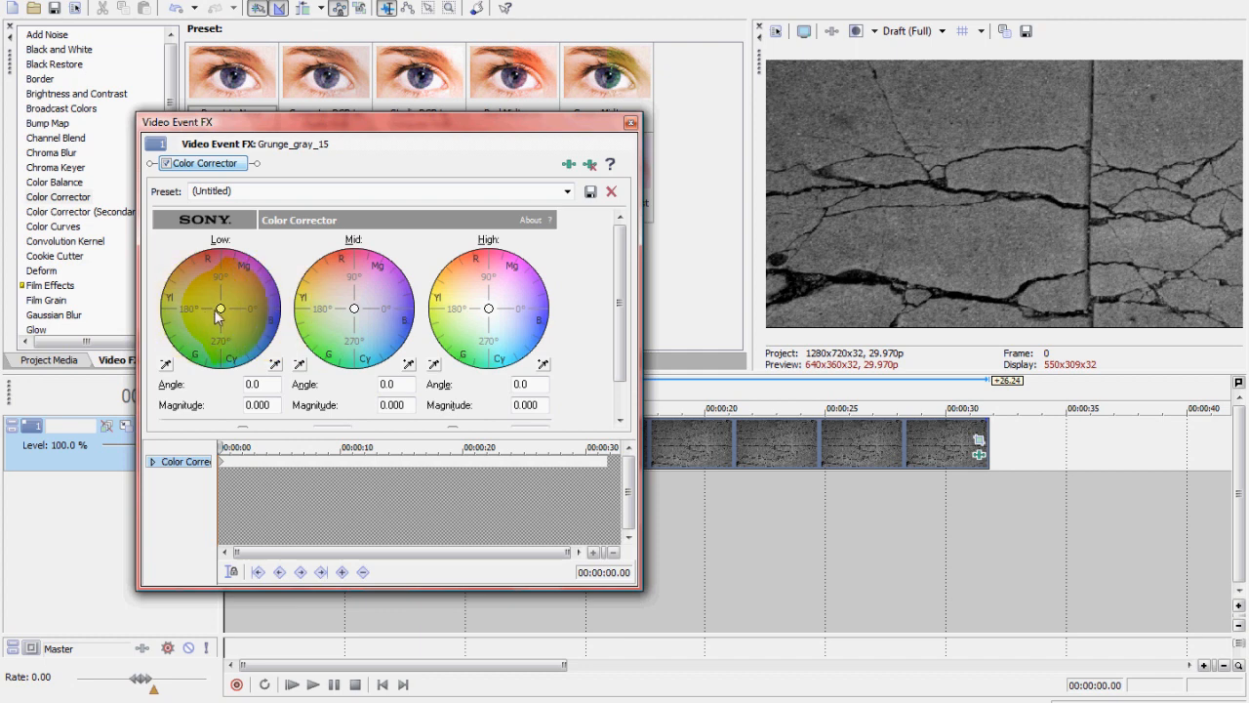
Set the Color Corrector's low to angle 194.5, magnitude 0.865, mid to 333.4, 0.589, and high to 111.3, 1.000
left_click_drag(211, 319, 175, 320)
left_click_drag(354, 312, 383, 322)
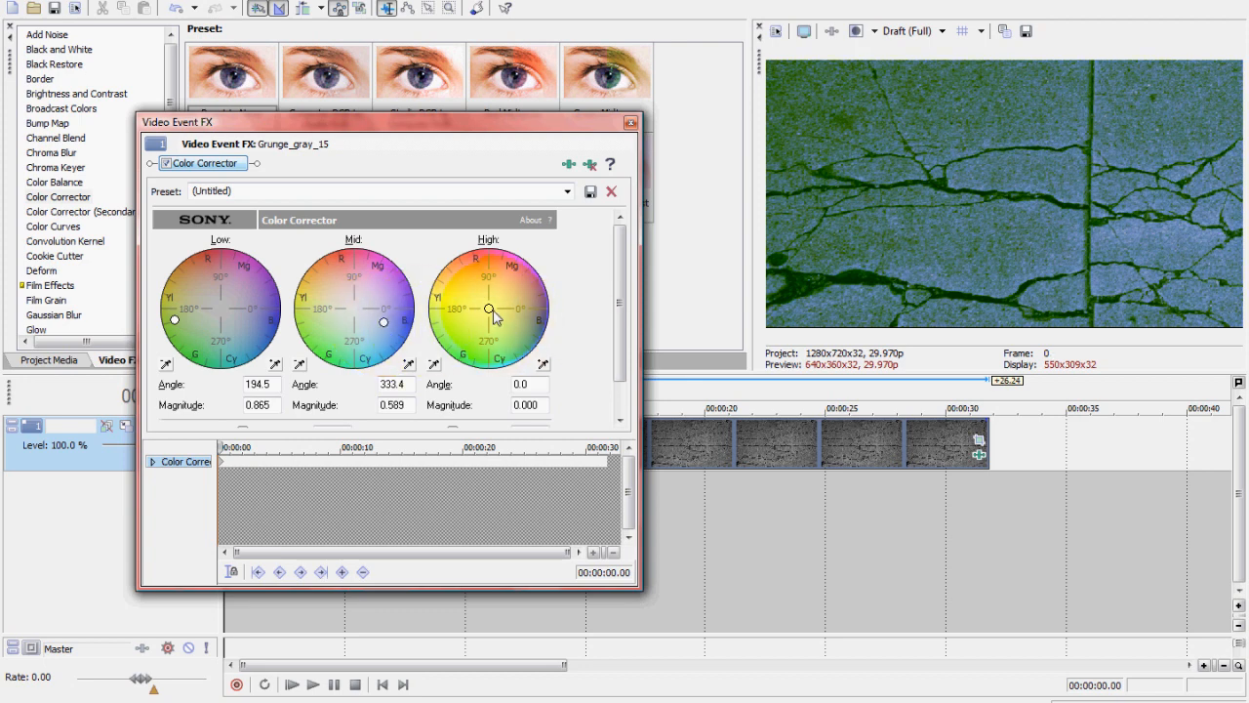
left_click_drag(489, 310, 466, 252)
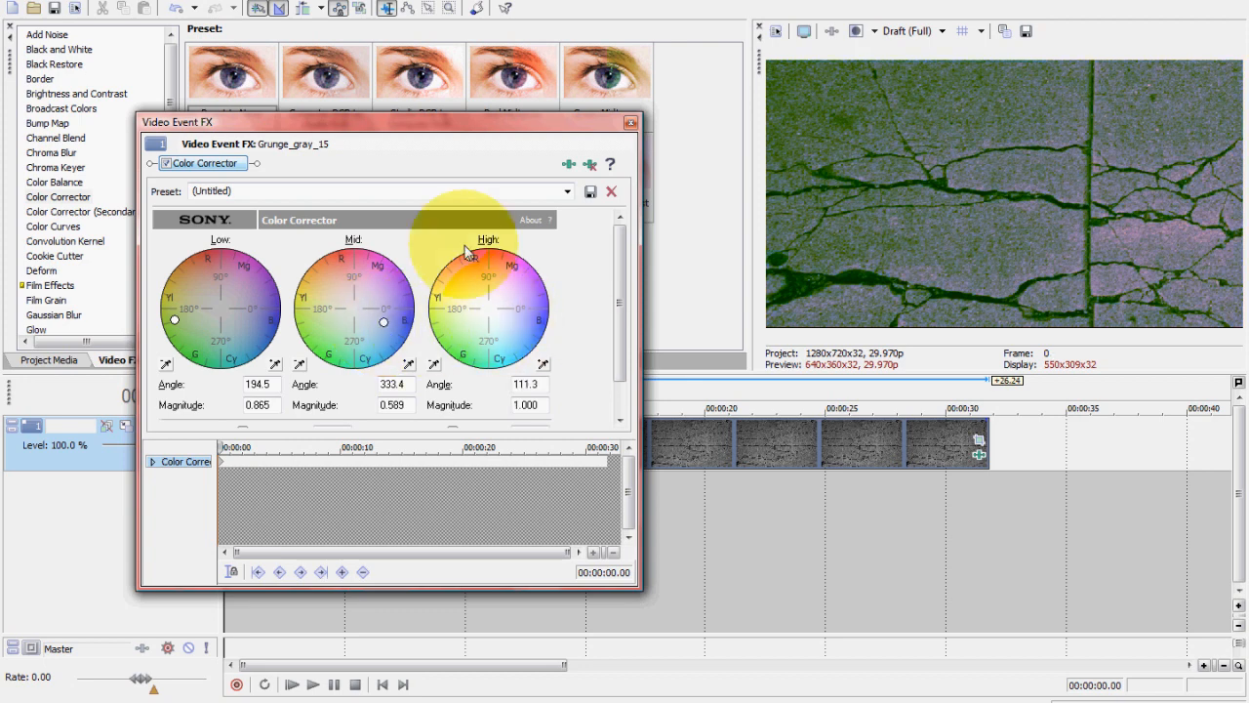
left_click(631, 123)
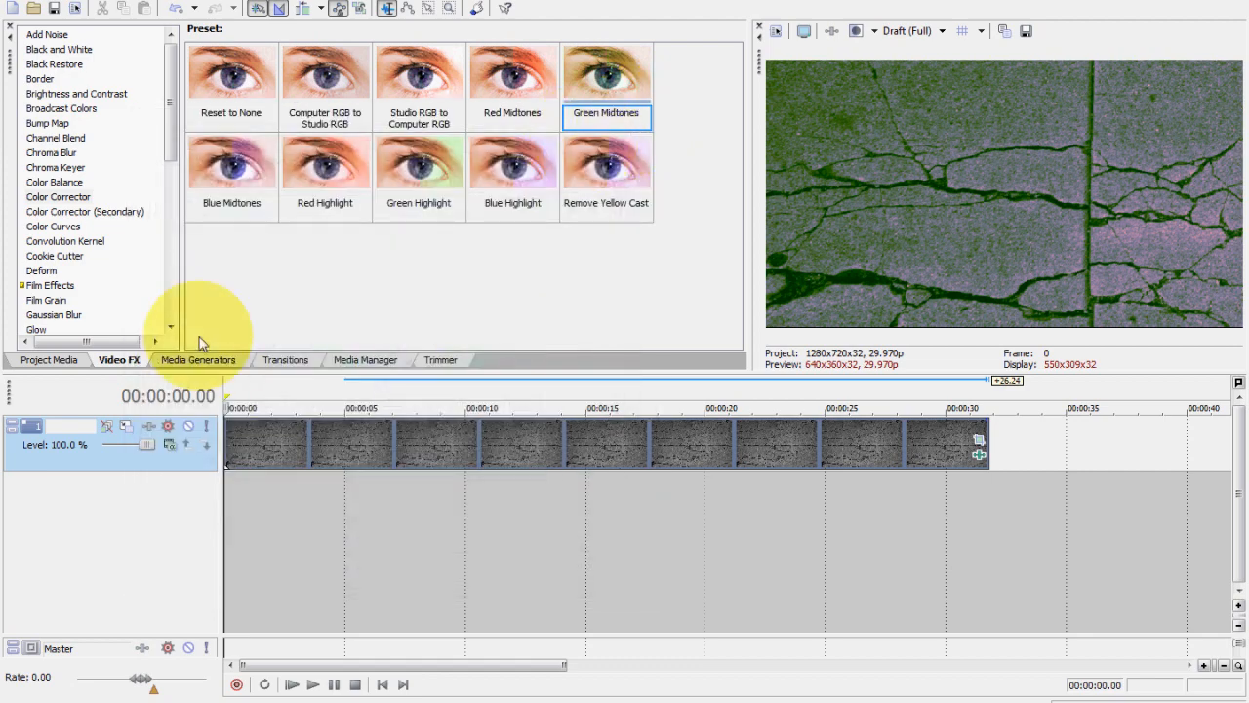
Insert a new video track above the image track and add an Empty ProType Titler event at its start
right_click(1054, 441)
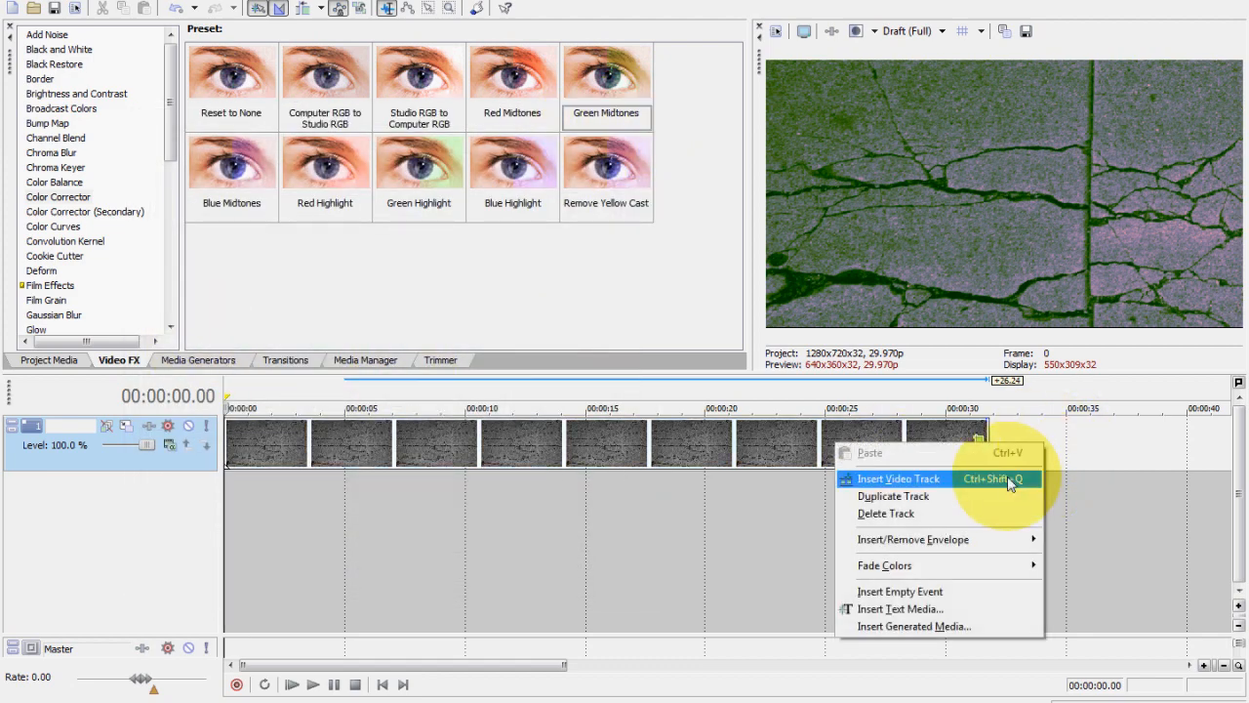
left_click(1015, 479)
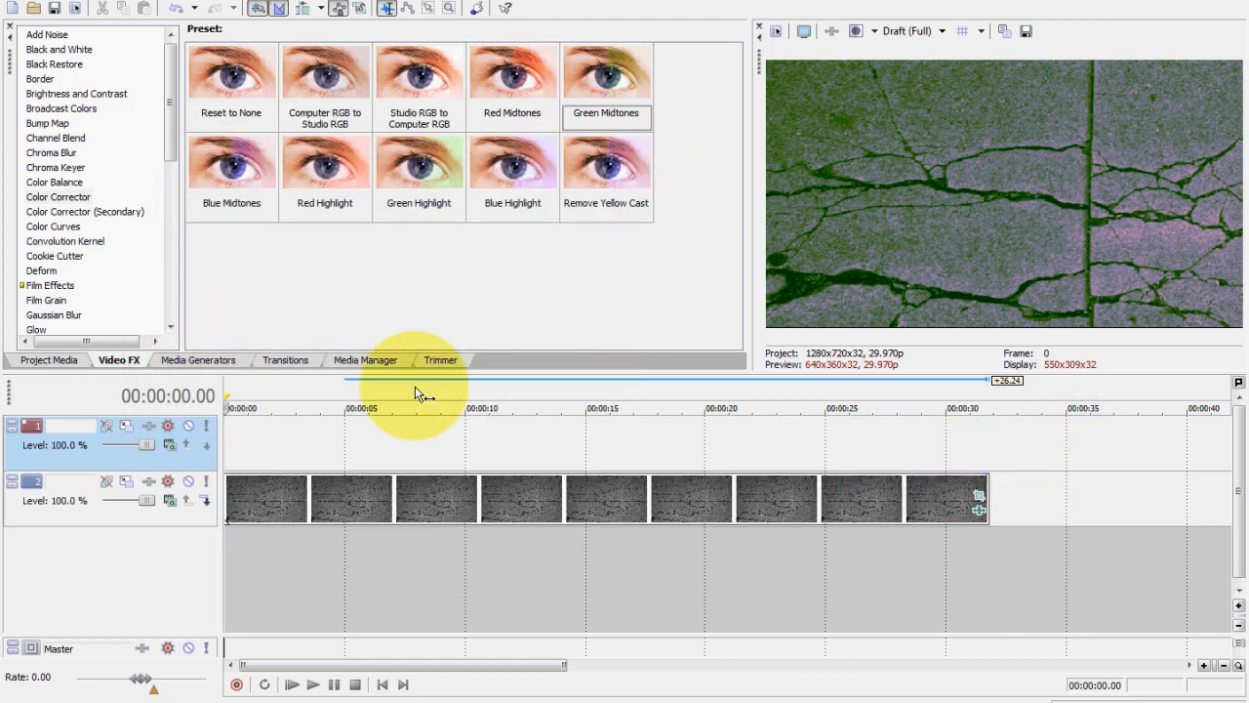
left_click(200, 362)
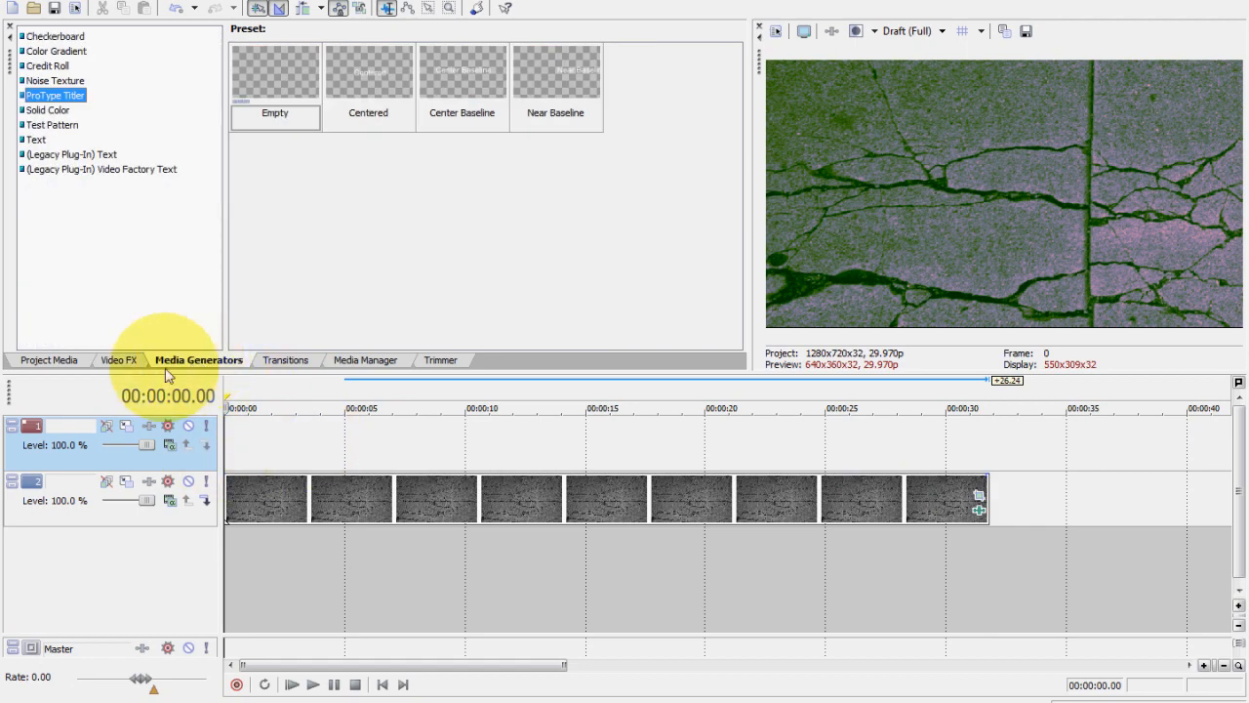
right_click(259, 455)
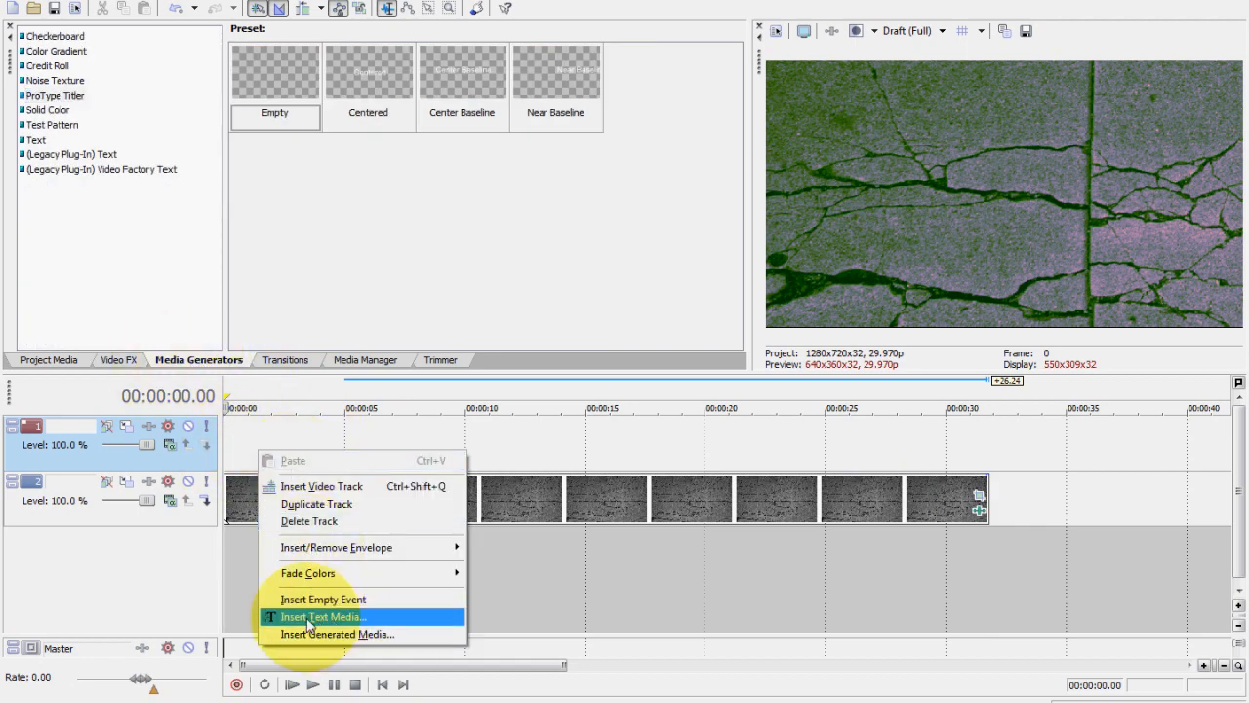
left_click(238, 410)
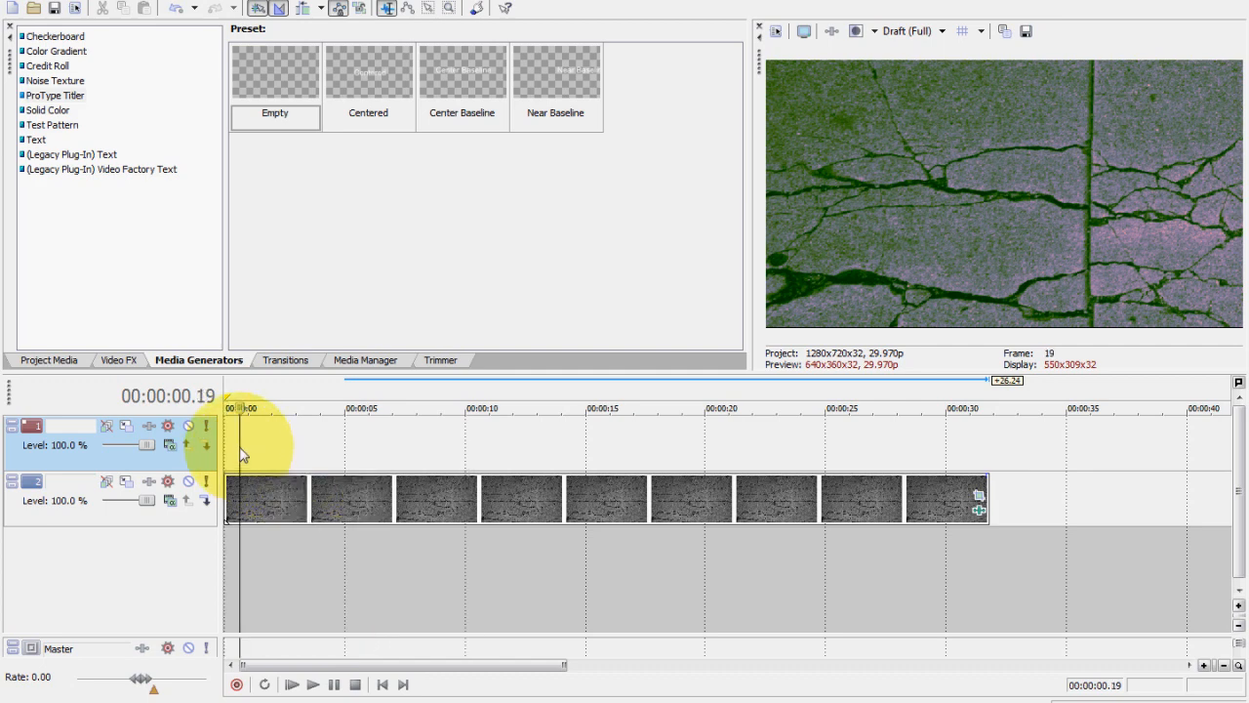
left_click(383, 684)
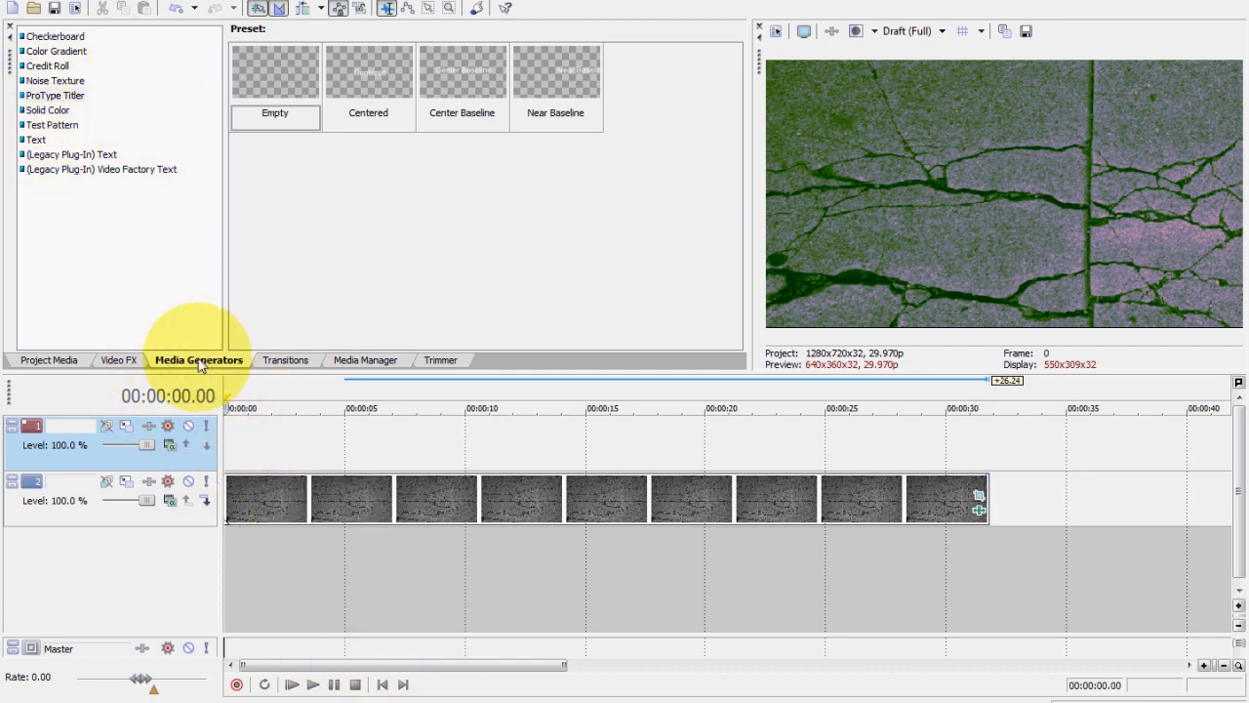
left_click(56, 95)
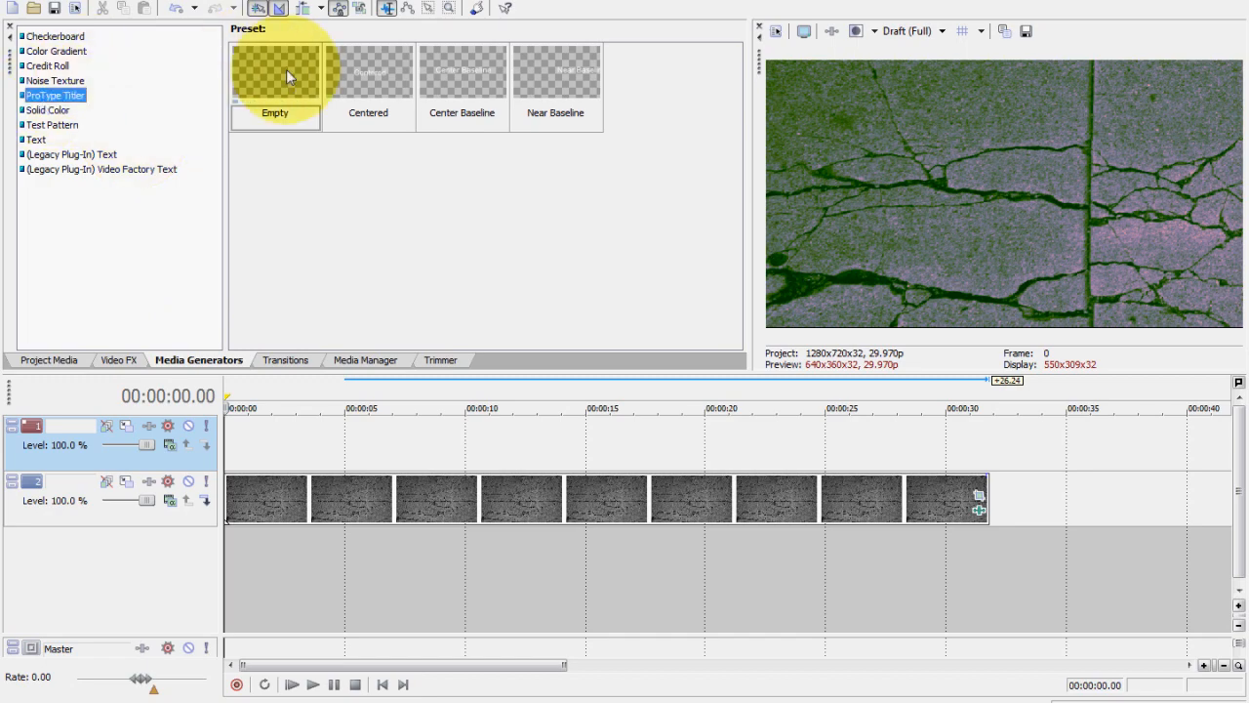
left_click_drag(286, 69, 280, 434)
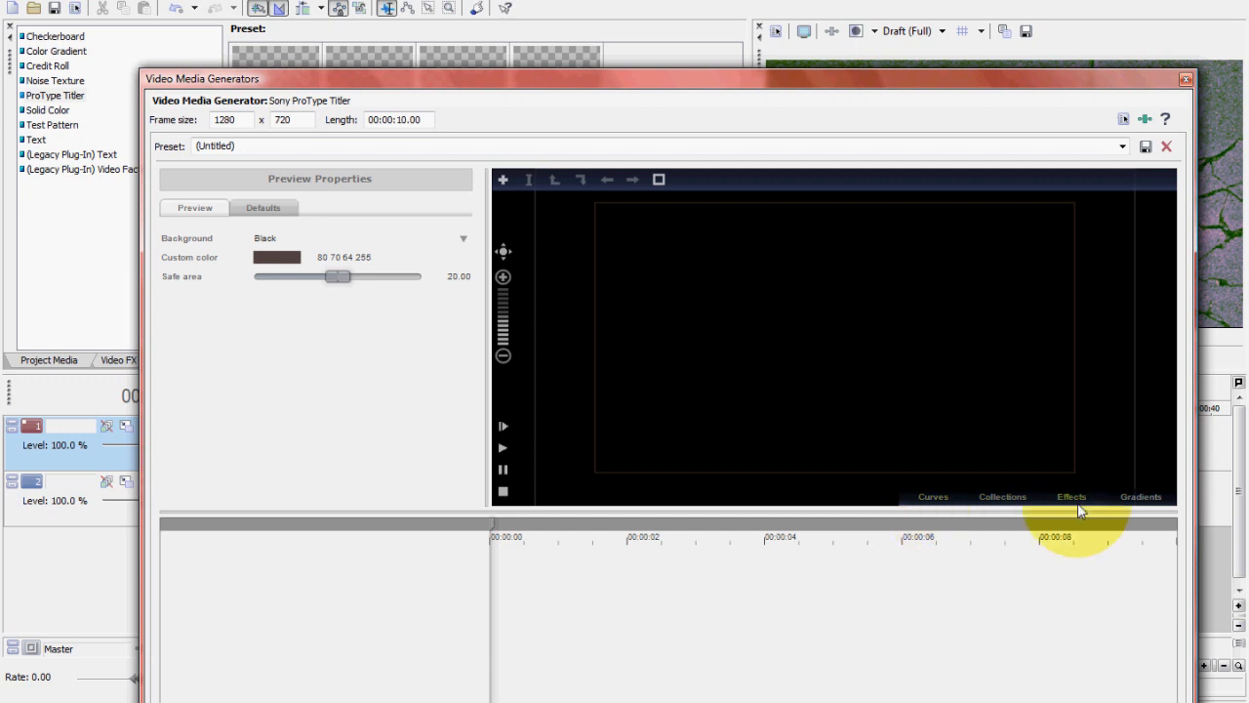
Add the Fly in animated text from the titler's collections to the title
left_click(1000, 497)
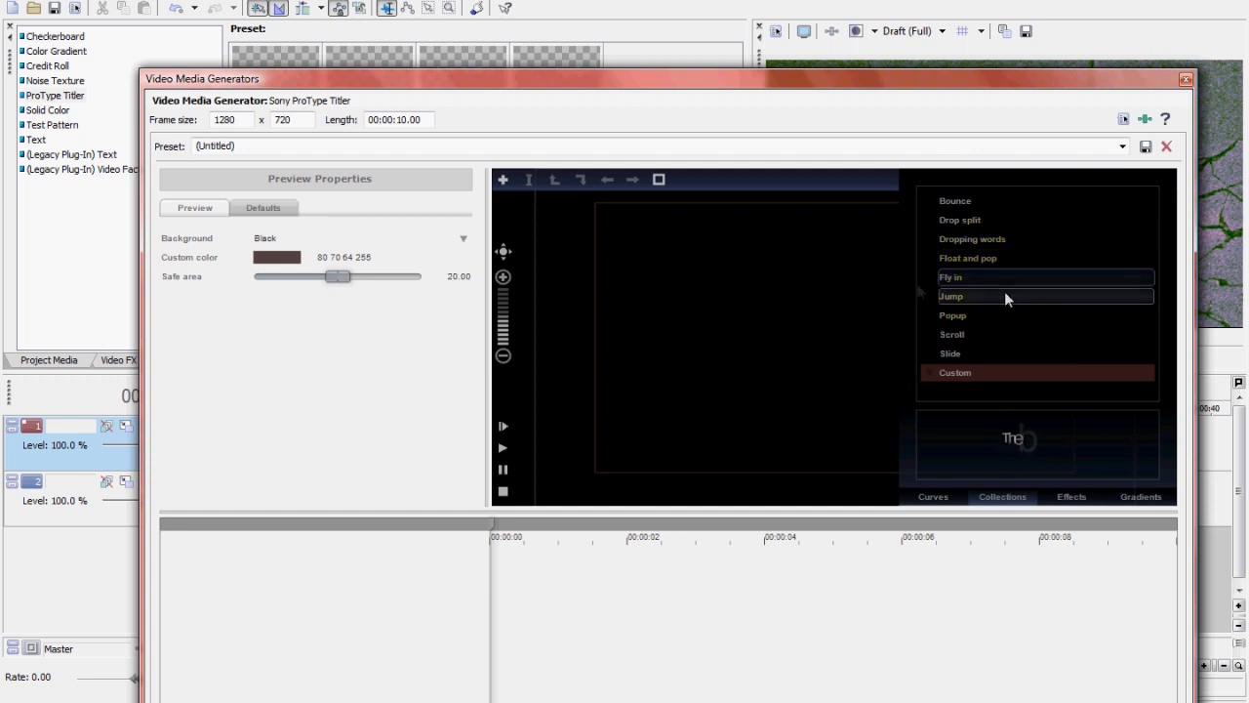
left_click_drag(1009, 277, 390, 582)
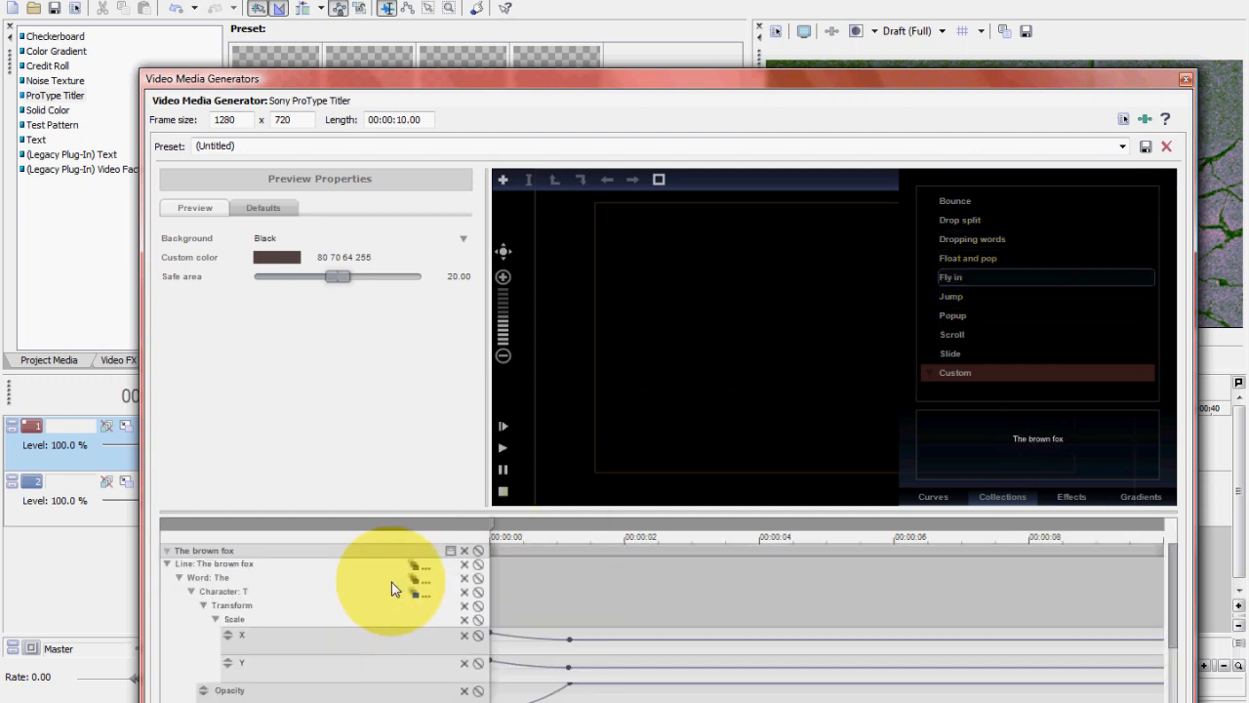
left_click(995, 504)
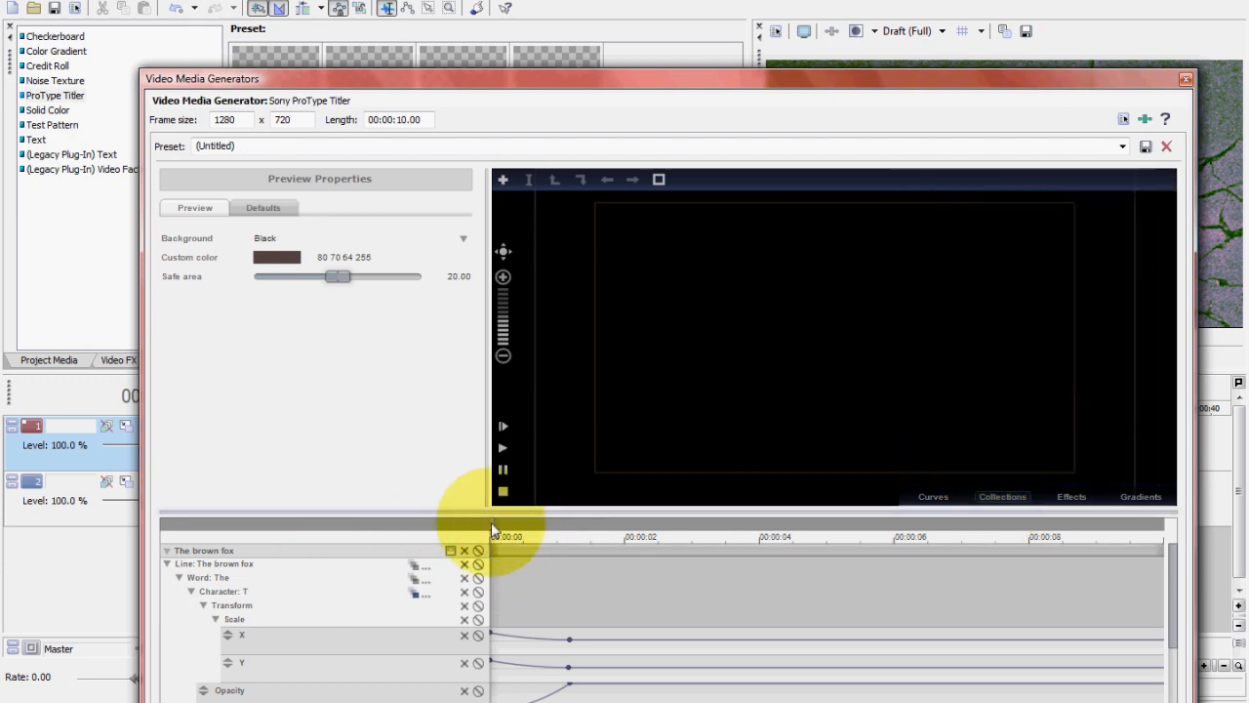
Preview the title at about 4 seconds and replace its sample text with "howudoin52"
left_click_drag(491, 522, 757, 526)
left_click(348, 256)
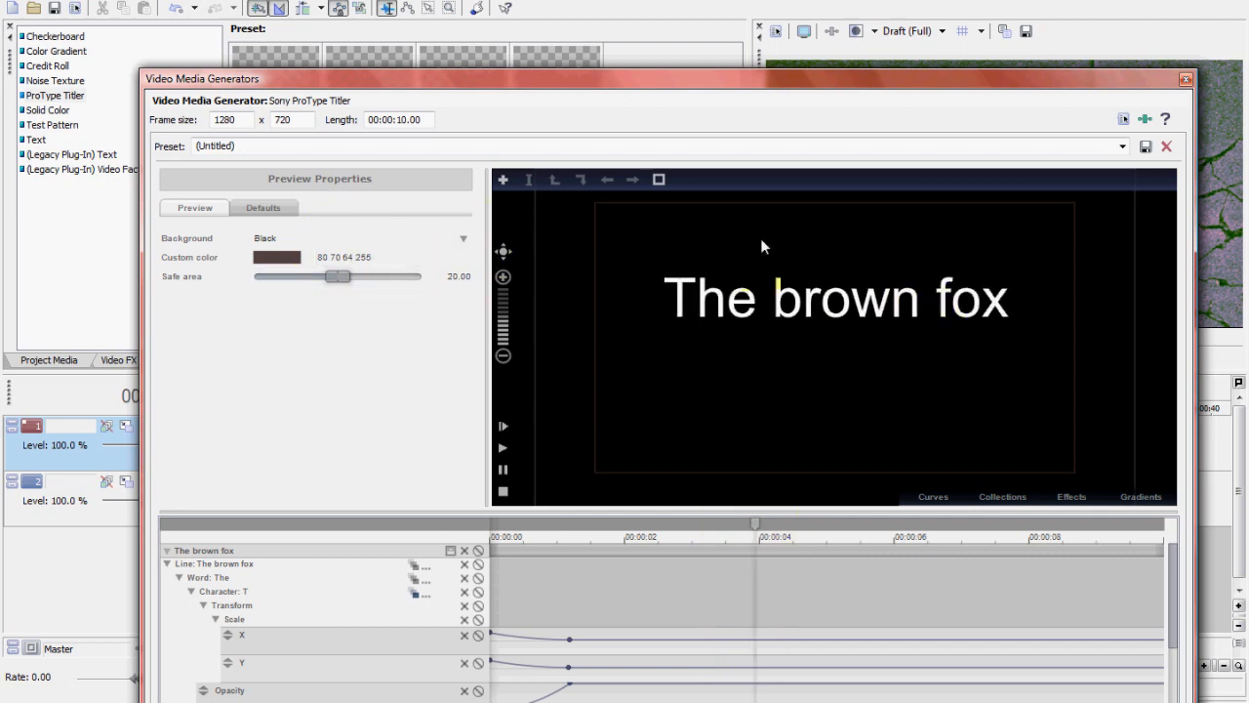
left_click(909, 302)
left_click(893, 301)
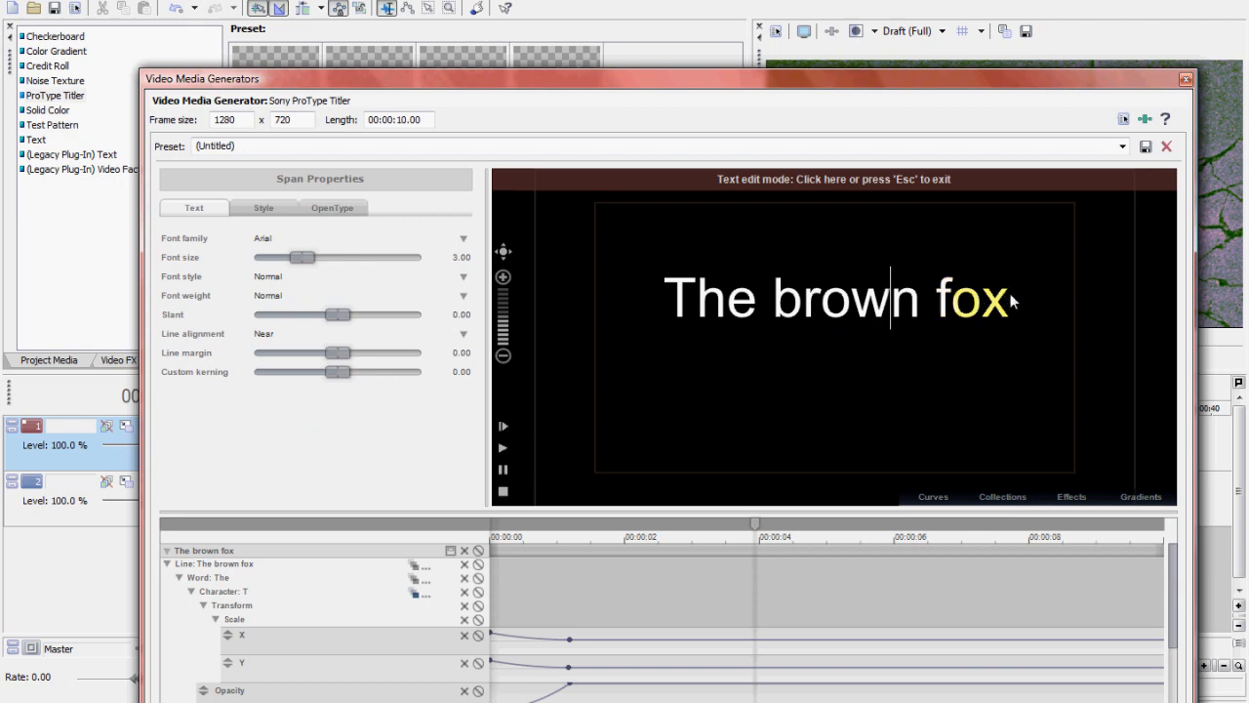
left_click_drag(1013, 302, 689, 298)
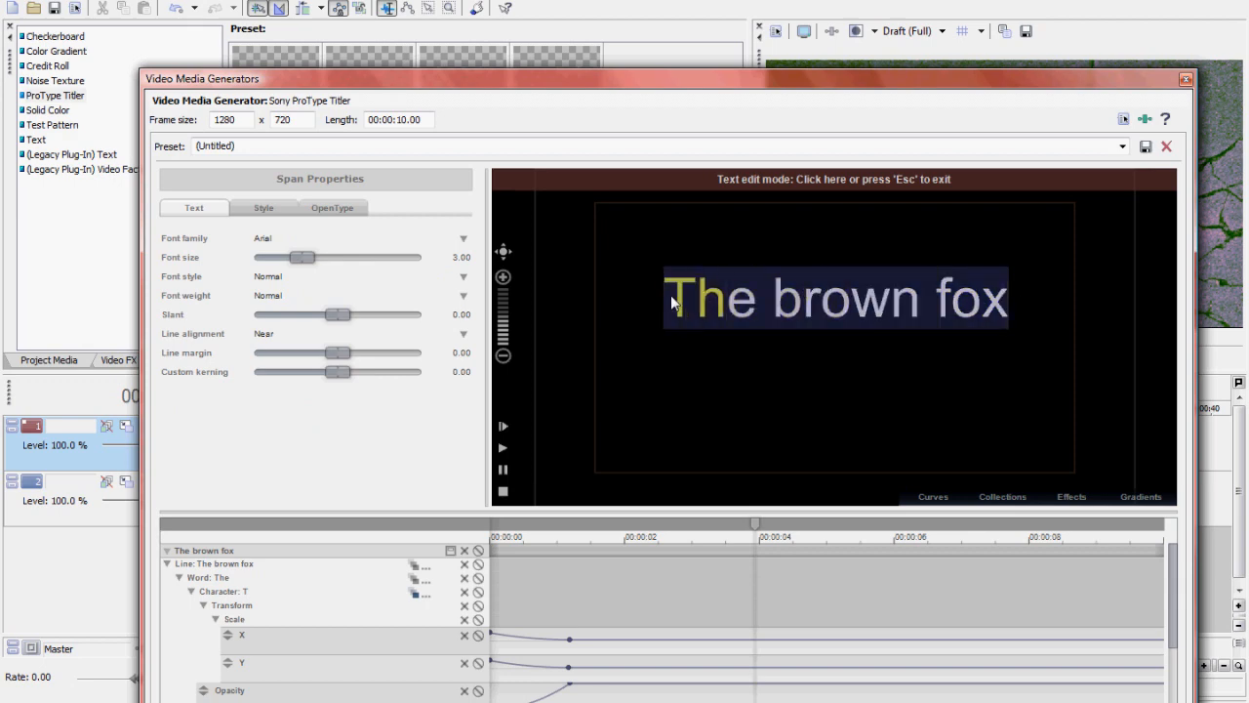
type("howudoin")
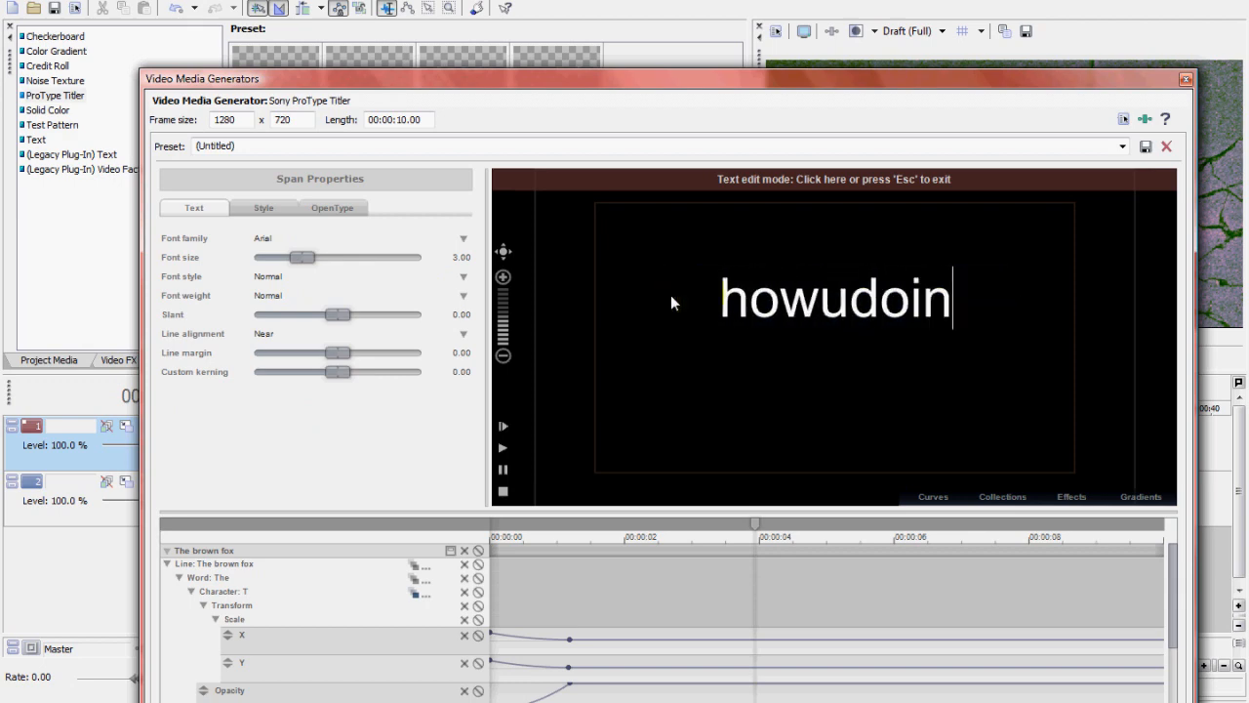
type("52")
Set the fill color of the whole howudoin52 text to black, close the title editor and show the project media
left_click_drag(1012, 295, 532, 290)
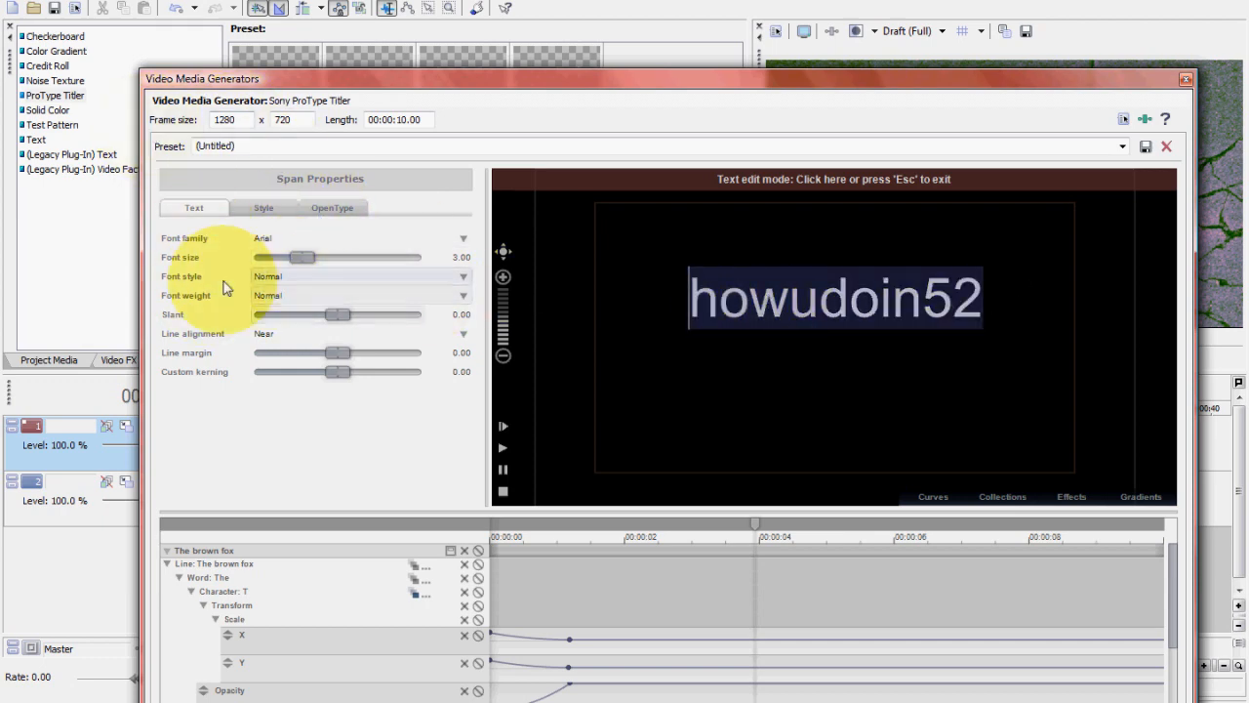
left_click(252, 210)
left_click(293, 257)
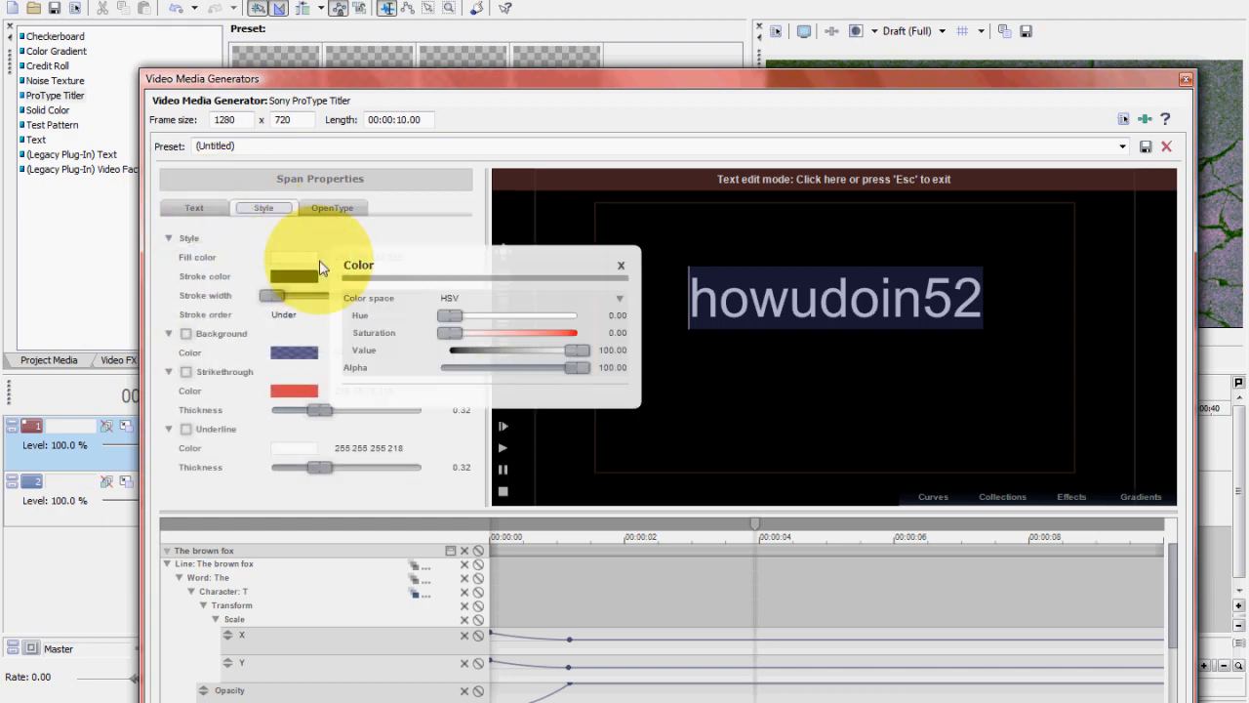
left_click_drag(579, 350, 381, 340)
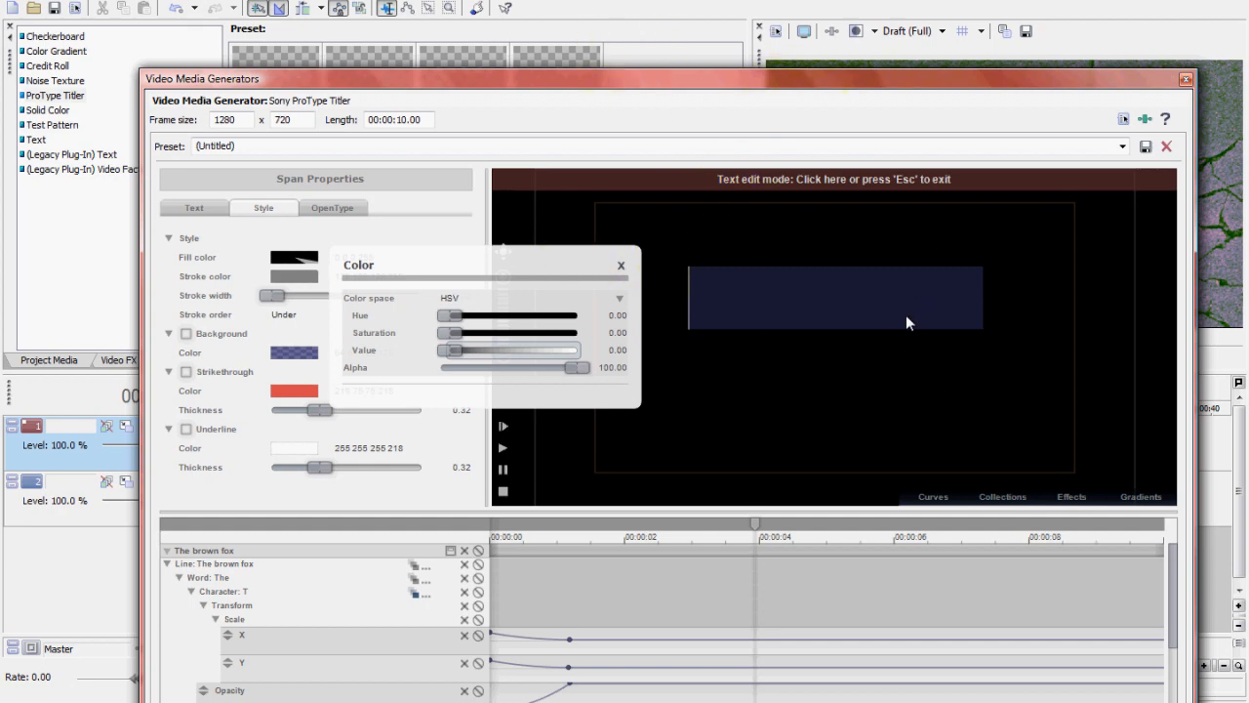
left_click(621, 265)
left_click(986, 305)
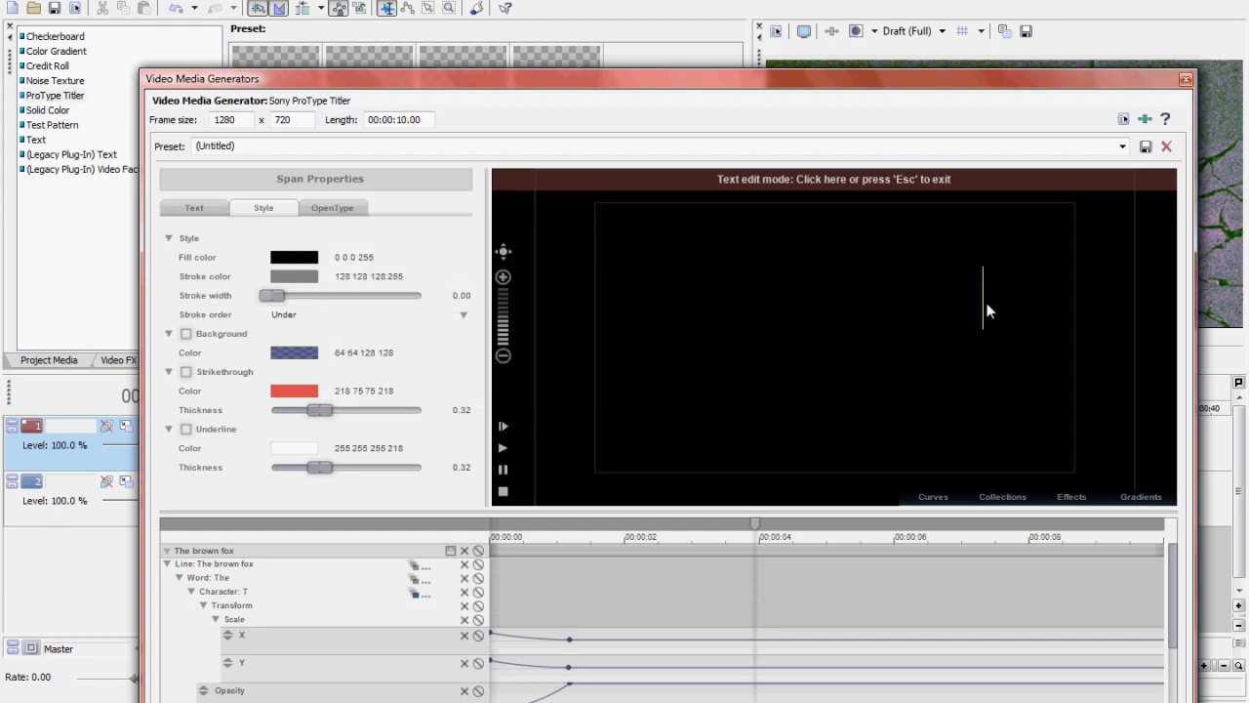
left_click(931, 304)
key("Escape")
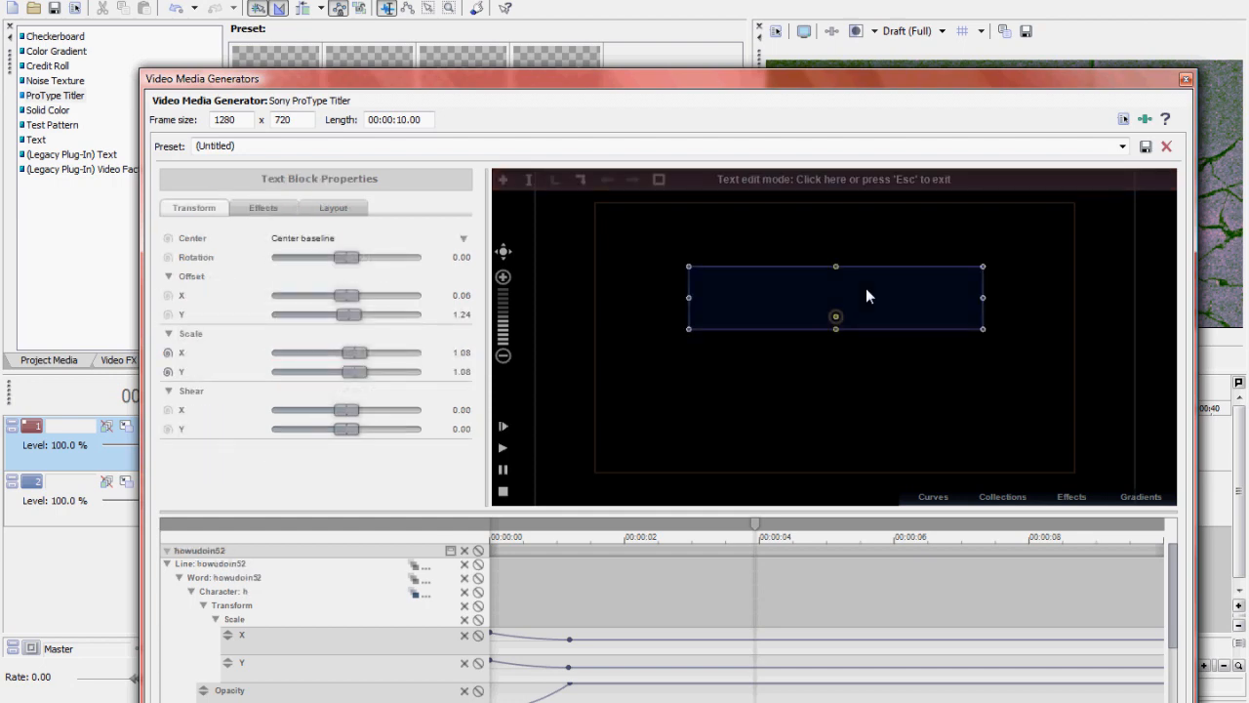
left_click(1187, 78)
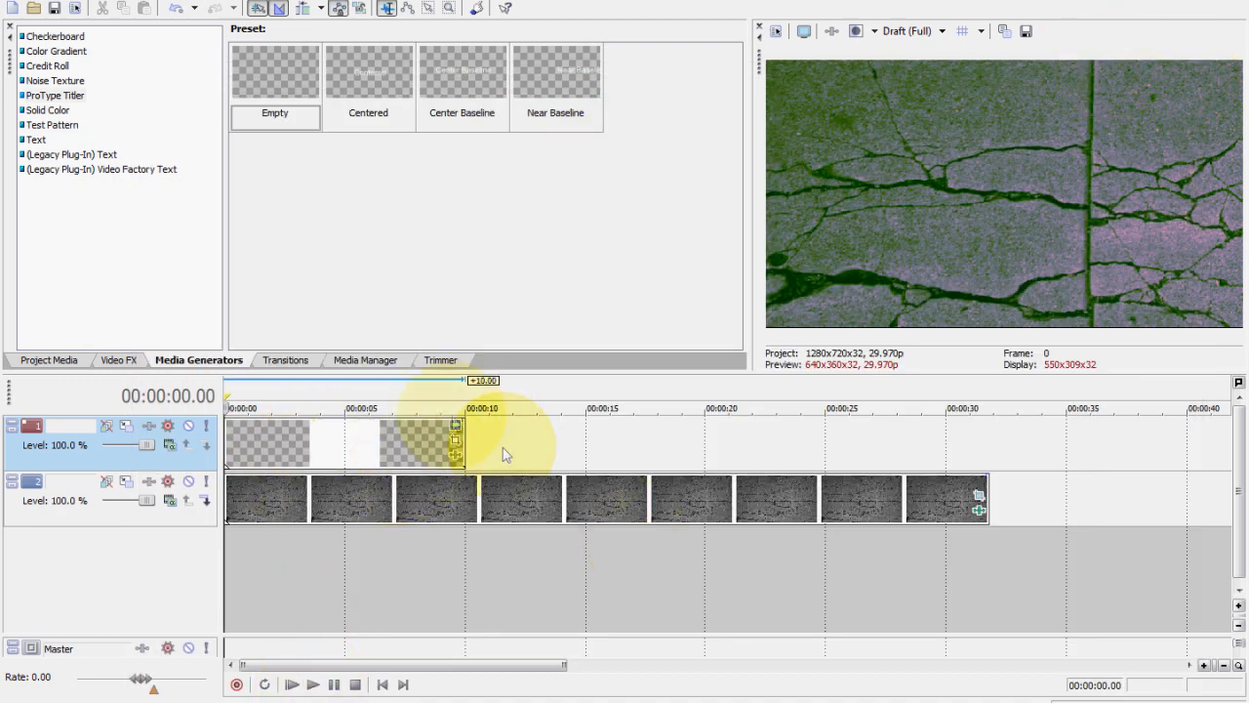
left_click(65, 362)
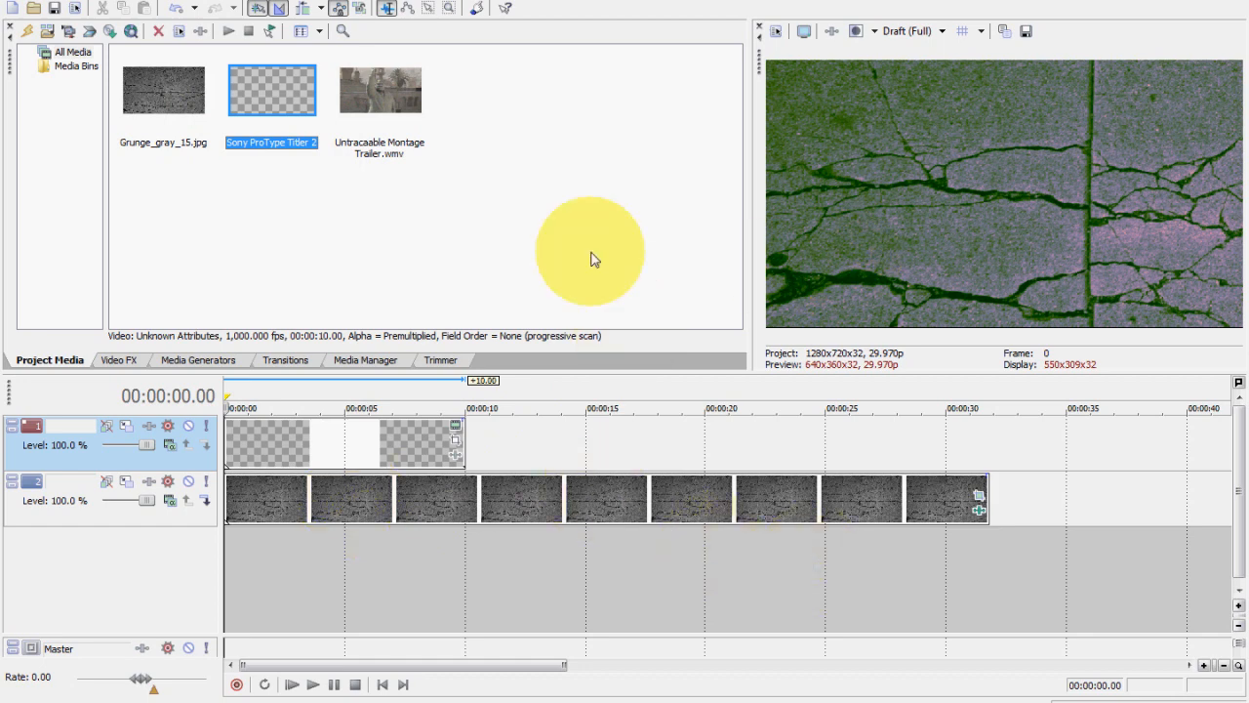
Insert a new video track above the title track and place Untracaable Montage Trailer.wmv at its start
right_click(497, 444)
left_click(535, 474)
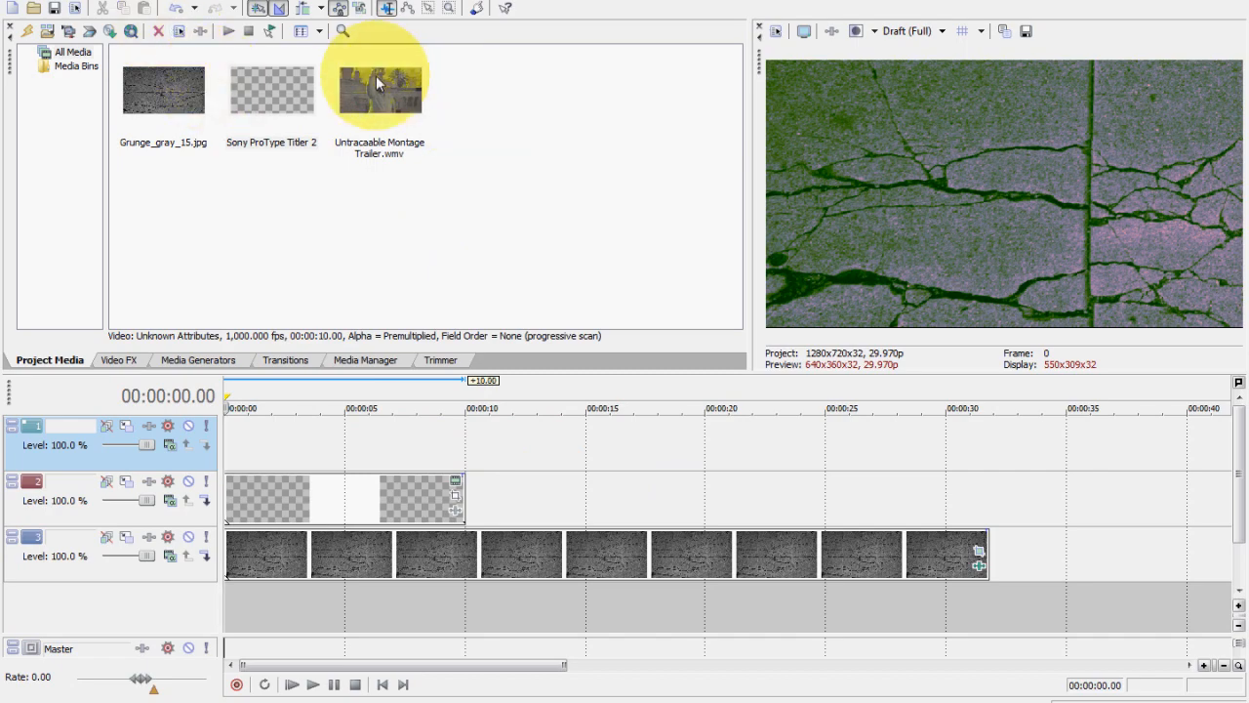
left_click_drag(376, 78, 244, 444)
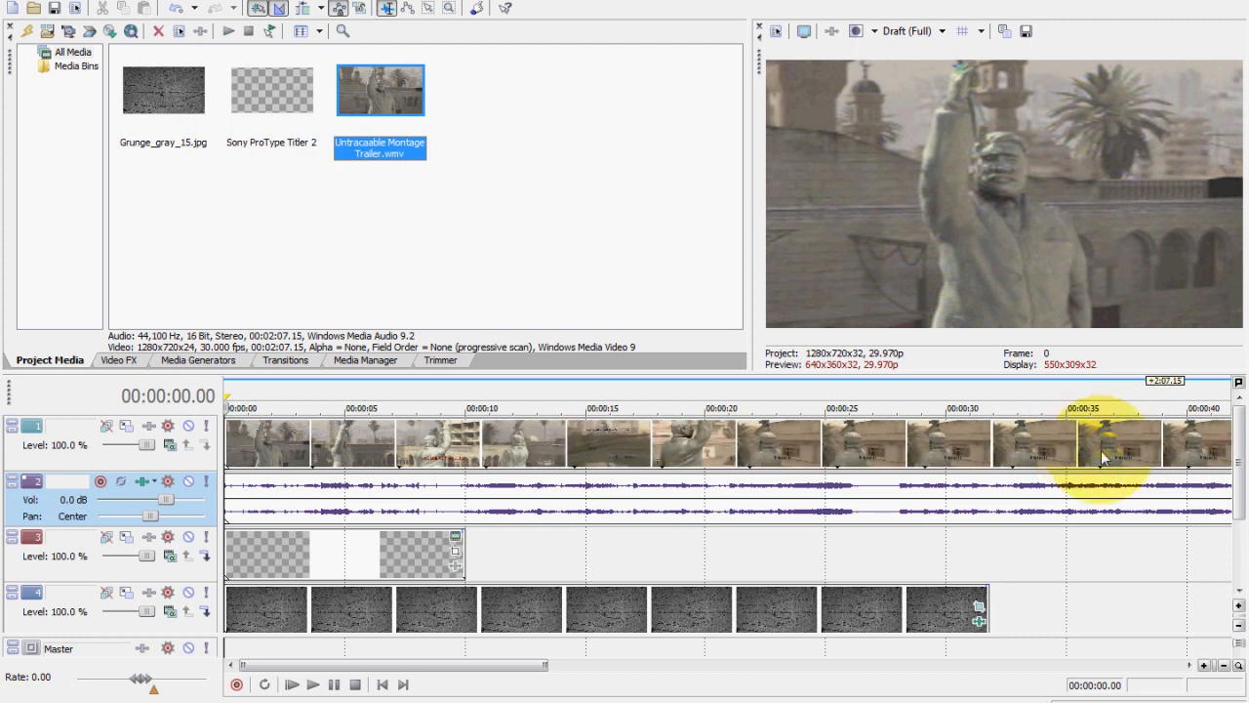
Split the trailer at 00:01:49.00 and 00:01:52.28 and delete the parts before and after that short segment
left_click(1101, 476)
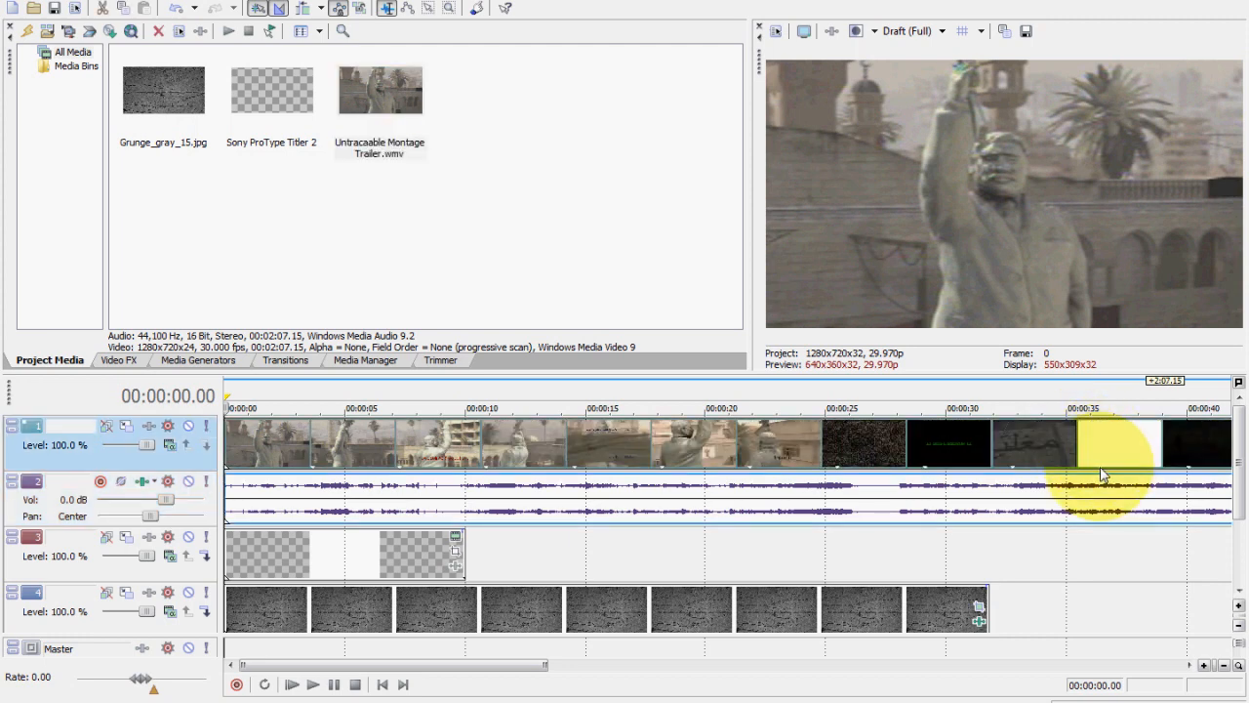
scroll(1103, 483, "down", 4)
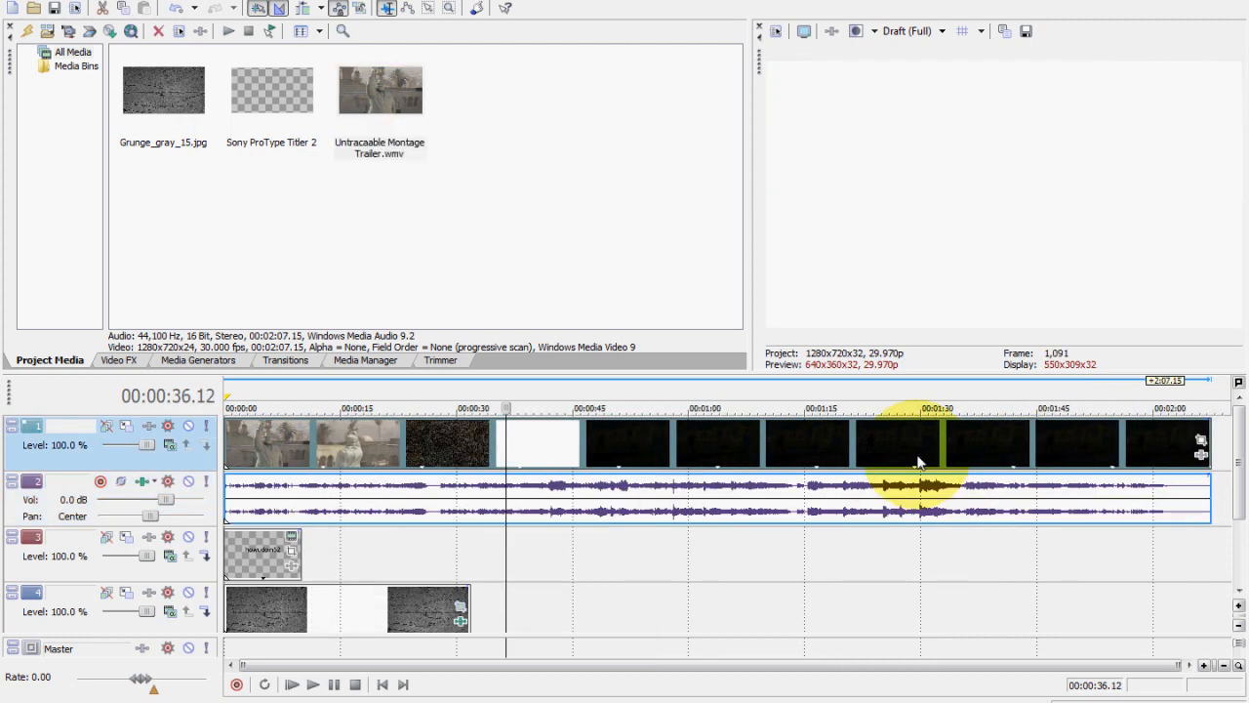
left_click(1068, 449)
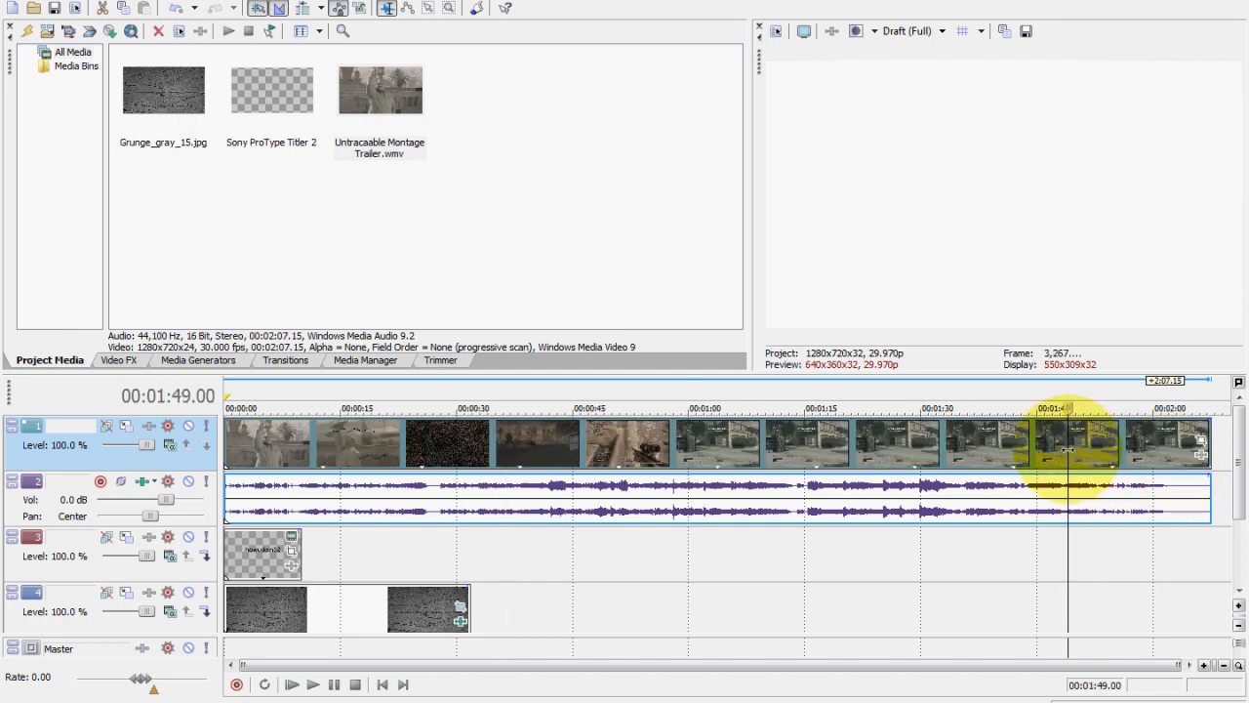
key("s")
left_click(1098, 444)
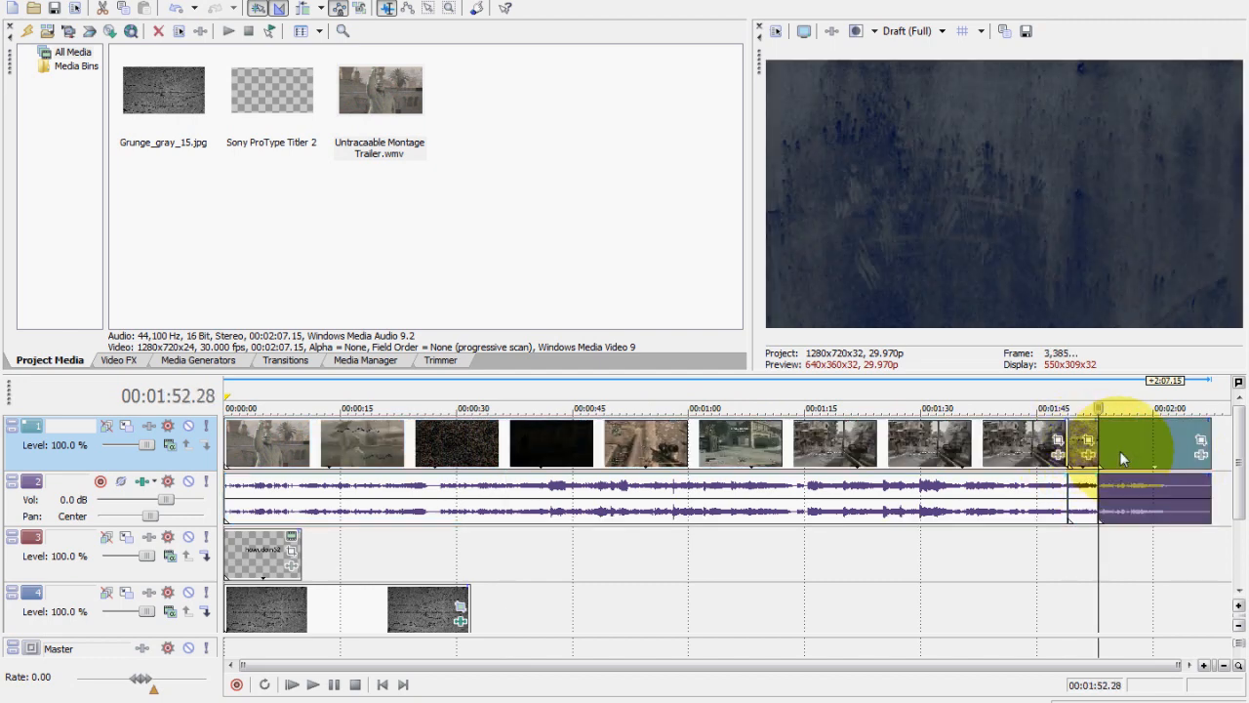
left_click(1123, 445)
key("Delete")
left_click(971, 451)
key("Delete")
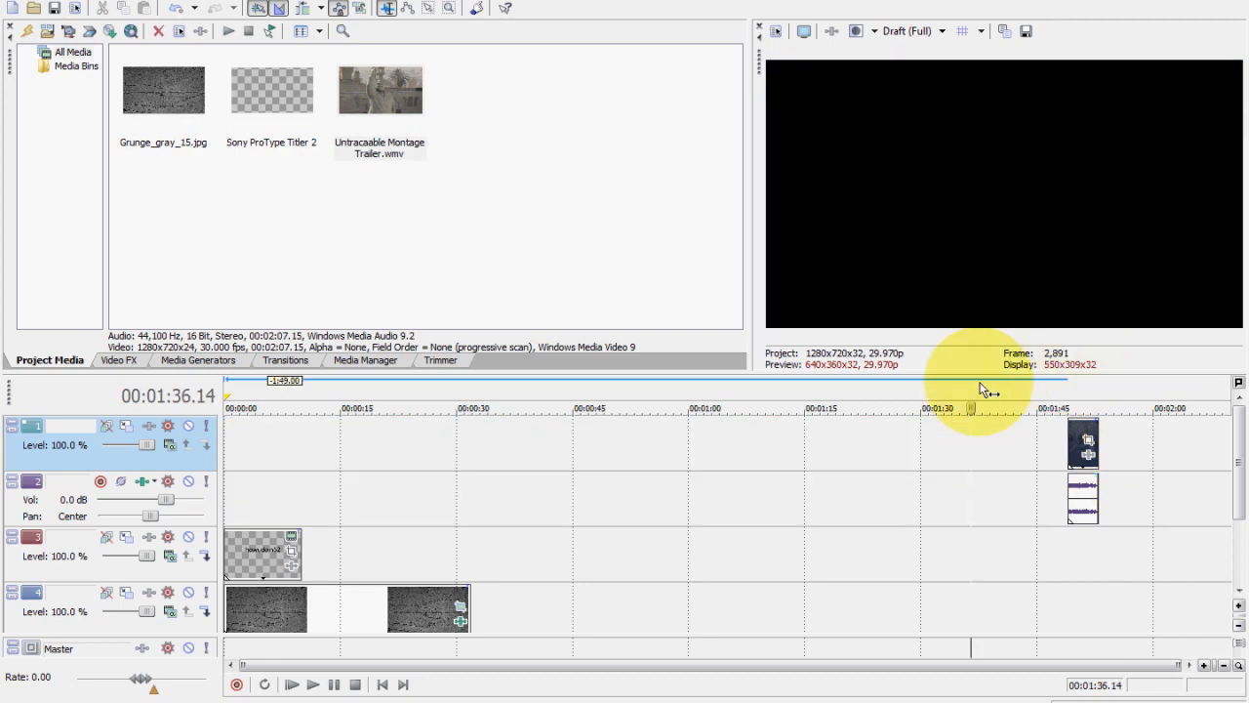
Move the remaining trailer segment to the start of the timeline
left_click_drag(370, 393, 251, 432)
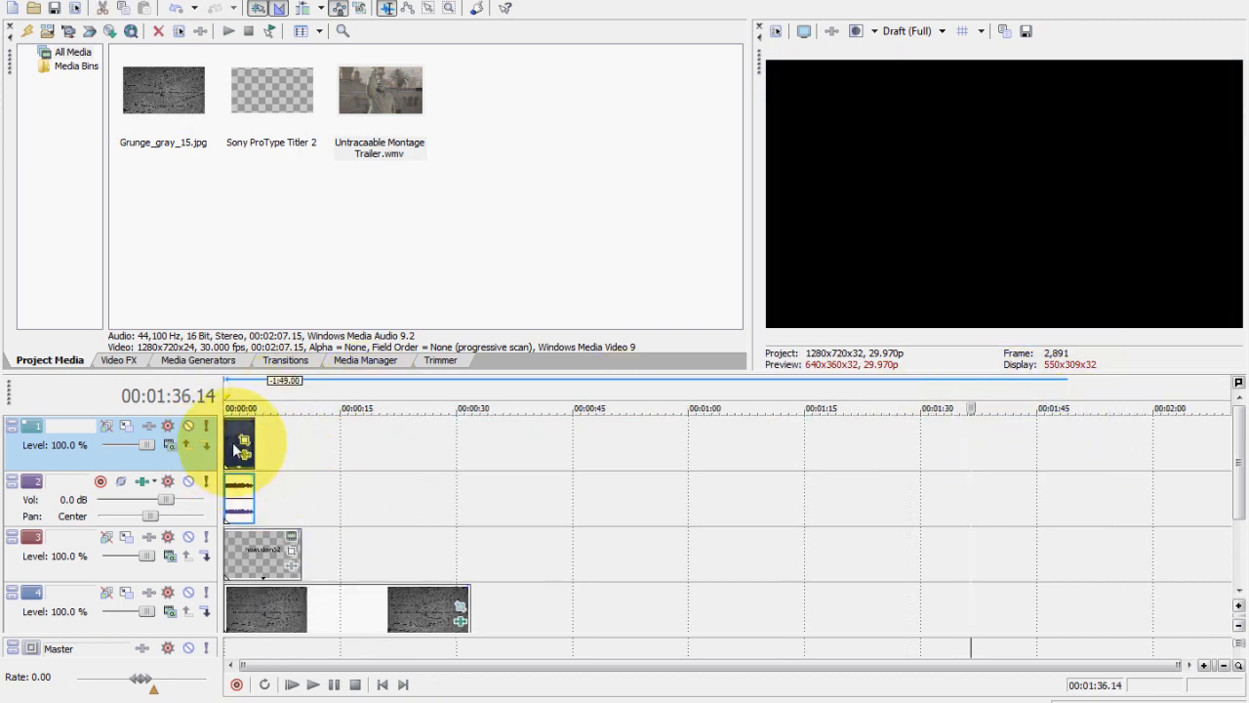
left_click(232, 442)
scroll(306, 469, "up", 6)
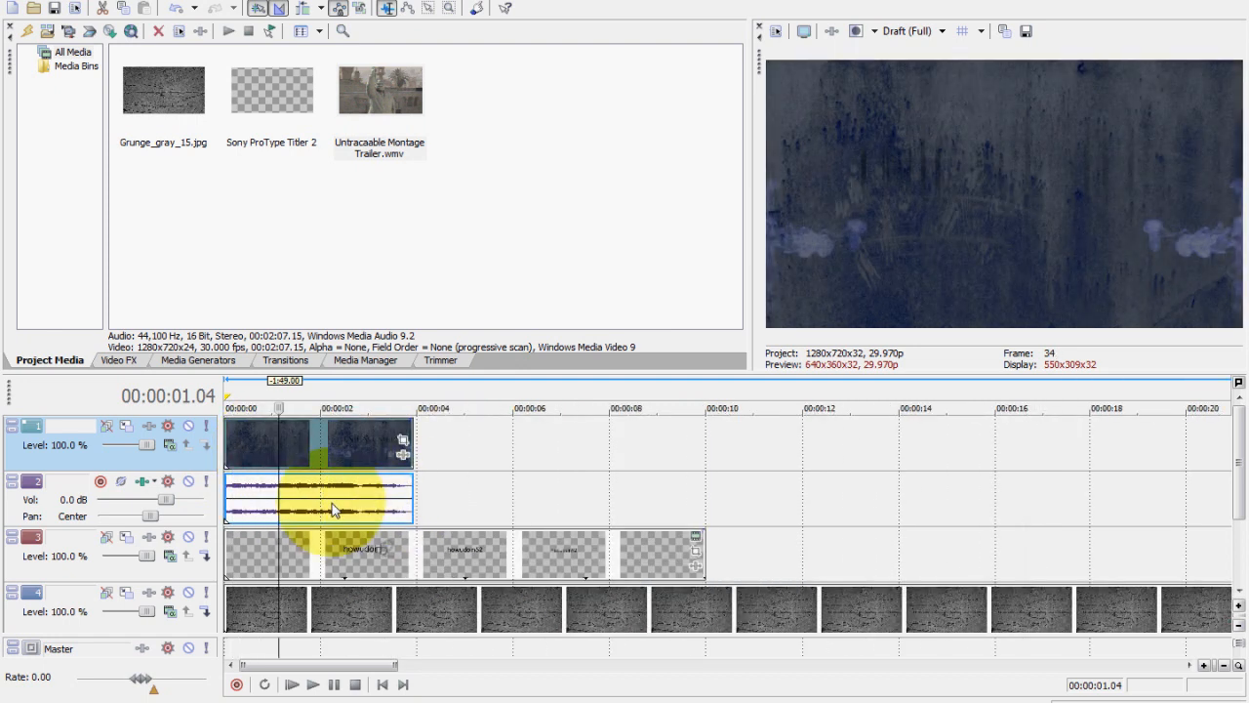
Delete the trailer segment's audio event and its emptied audio track, keeping the video
scroll(332, 510, "up", 2)
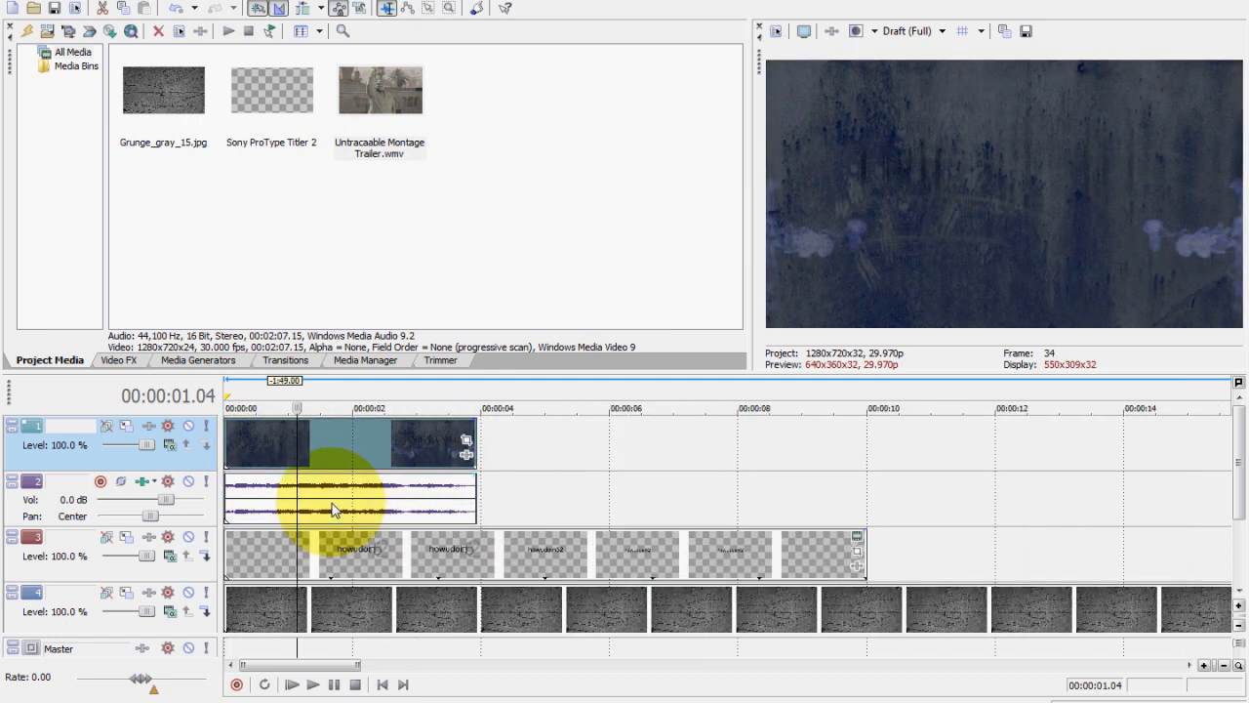
left_click(330, 510)
key("Delete")
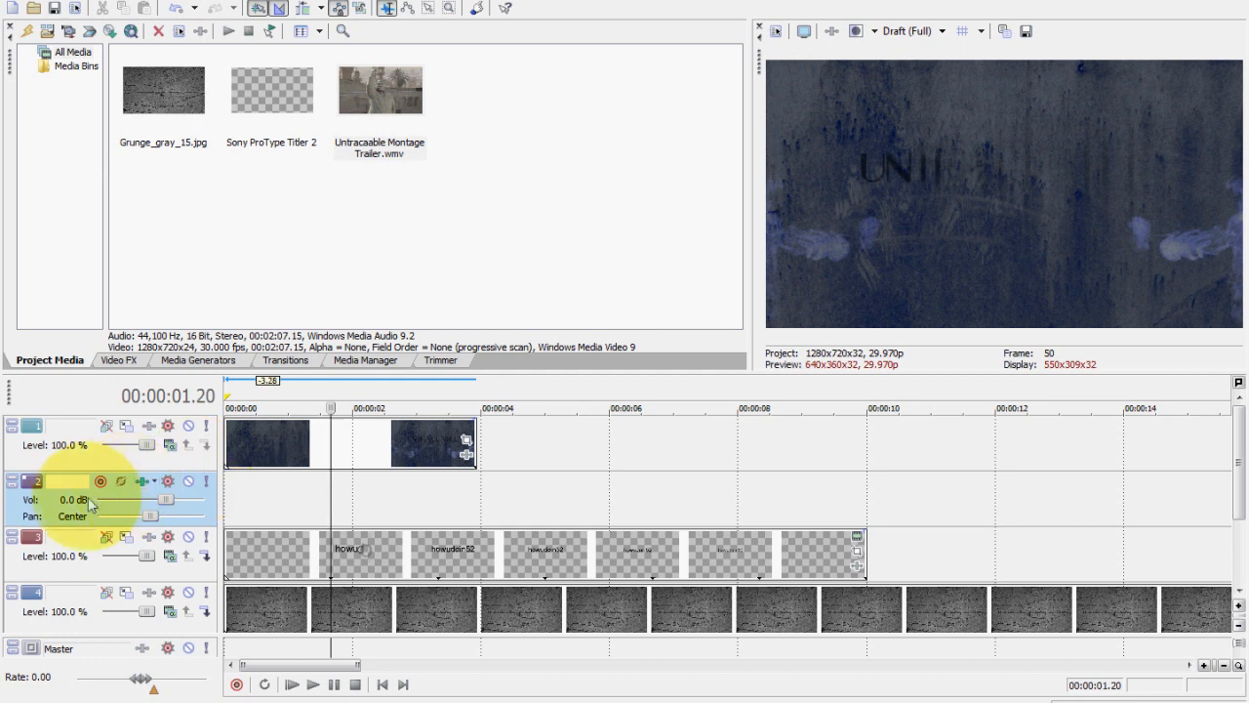
key("Delete")
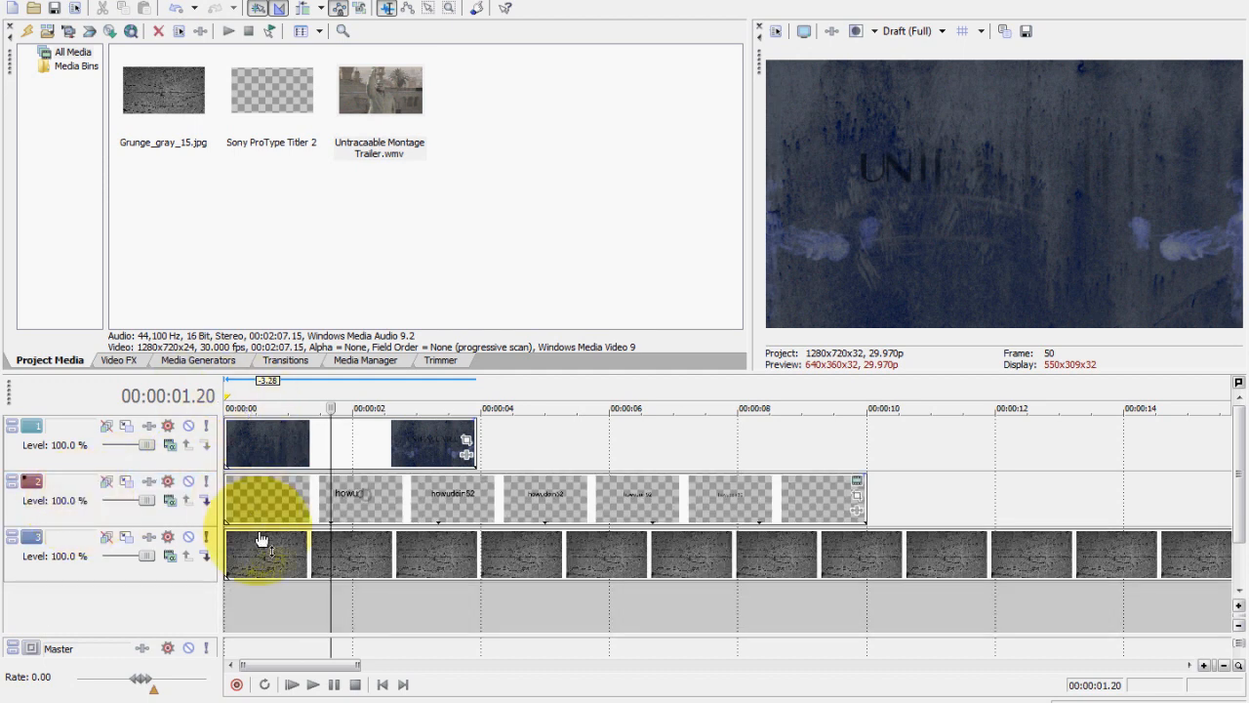
Extend the trailer clip to match the title event's end at about 10 seconds
left_click(382, 688)
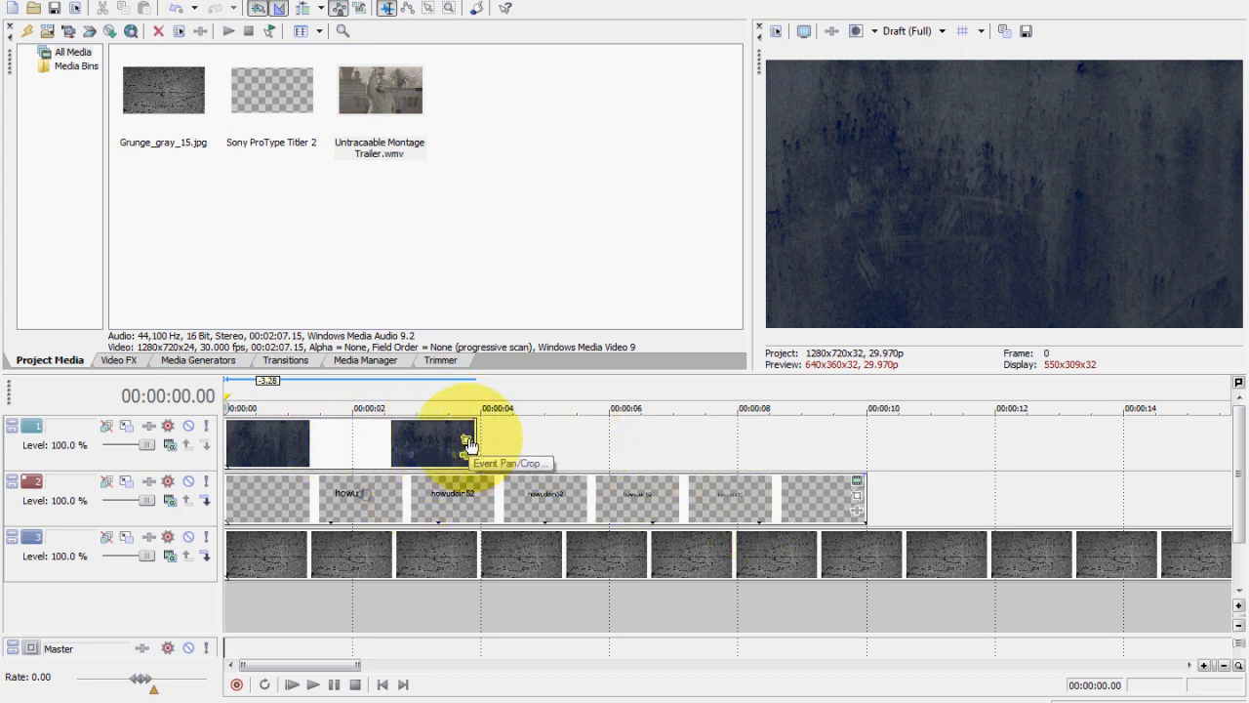
left_click_drag(469, 444, 858, 448)
Shrink the trailer clip with Event Pan/Crop to about half the frame width and position it in the frame's lower-left area
left_click(857, 446)
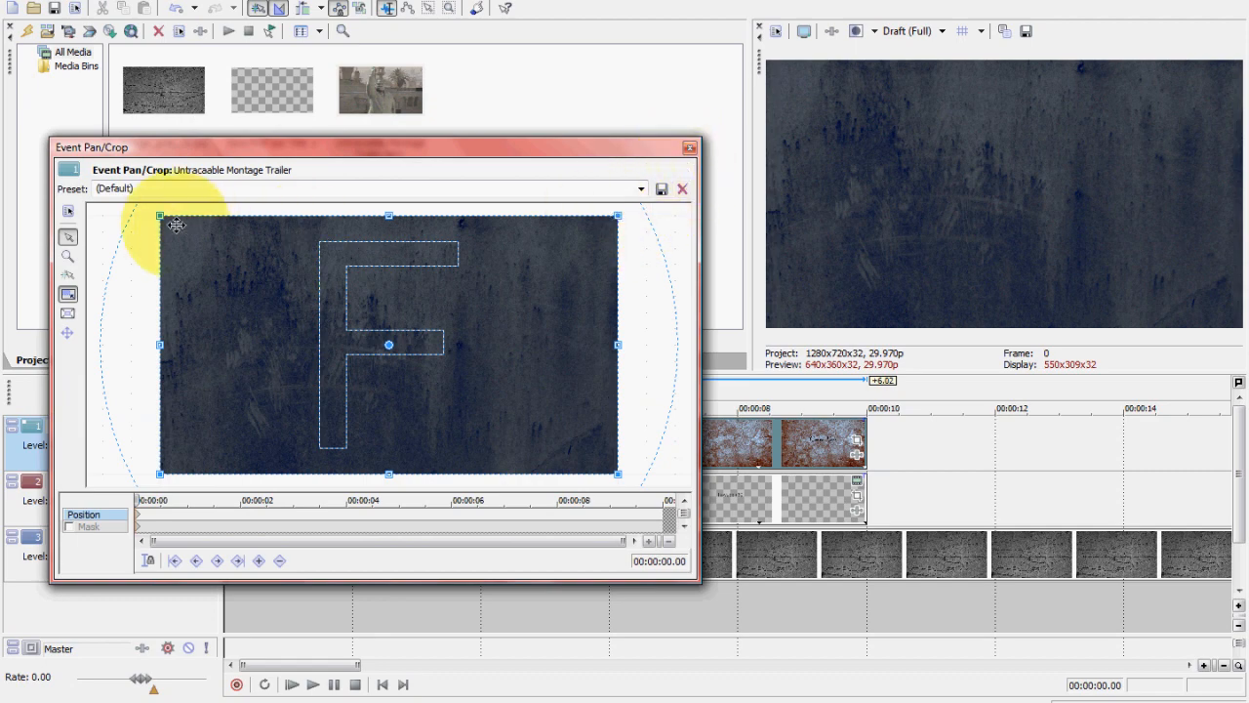
left_click_drag(157, 212, 114, 167)
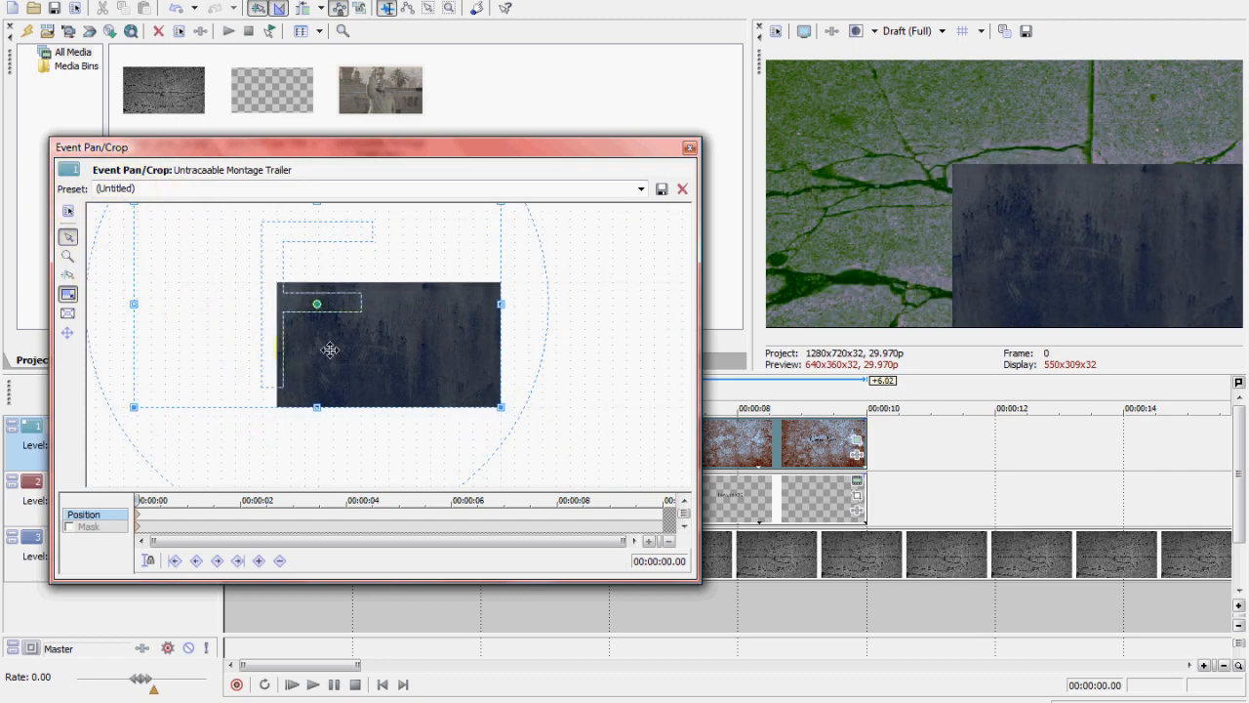
left_click_drag(401, 407, 401, 388)
left_click_drag(231, 256, 377, 284)
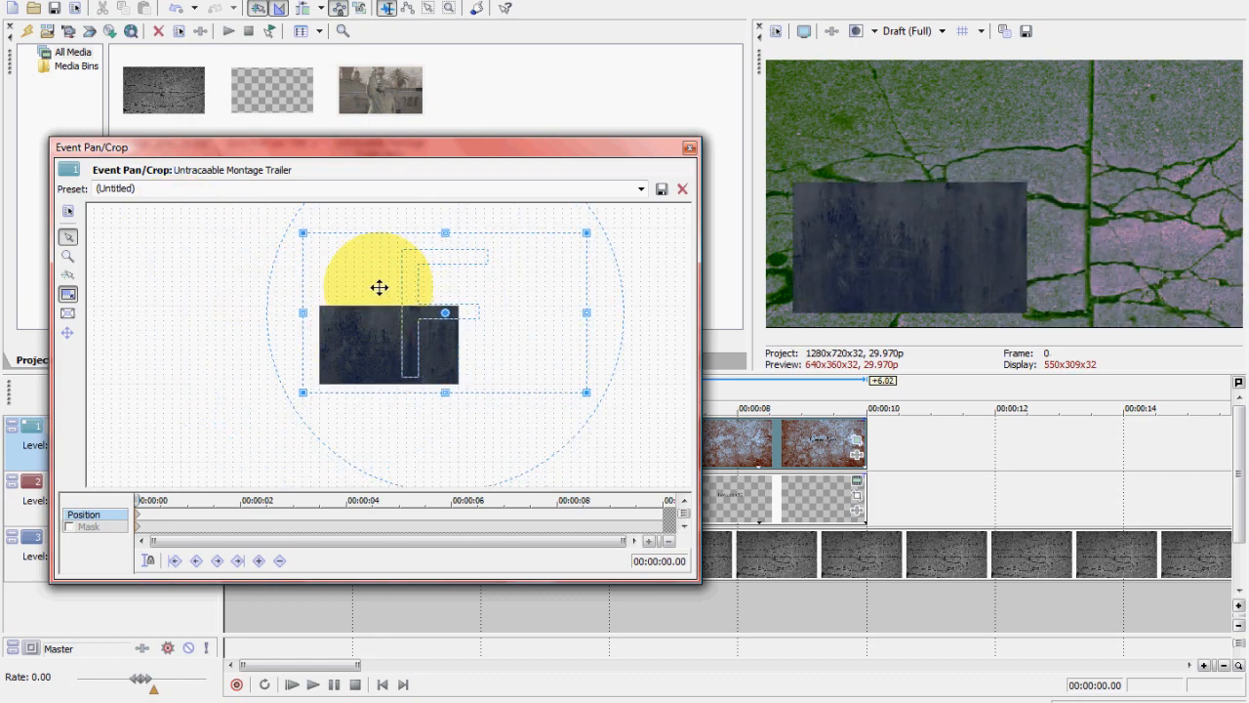
left_click(690, 148)
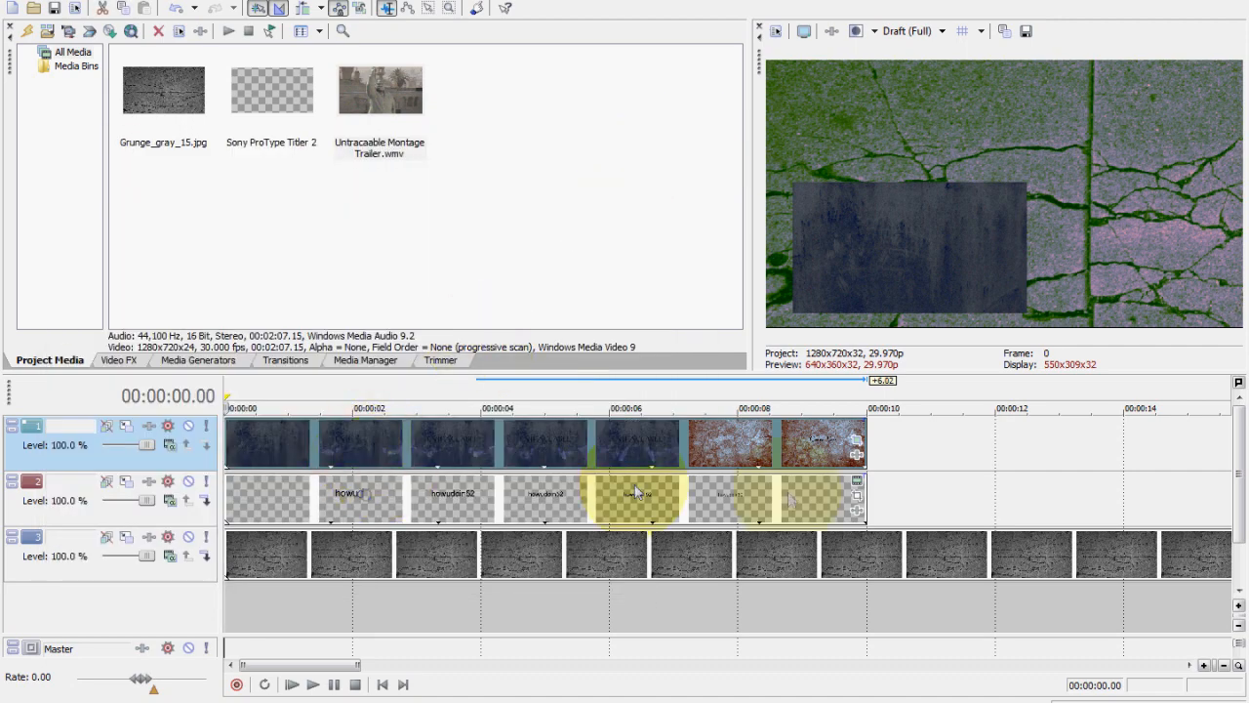
Open Event Pan/Crop for the howudoin52 title, check the text at about 5 seconds and return to the start
left_click(424, 498)
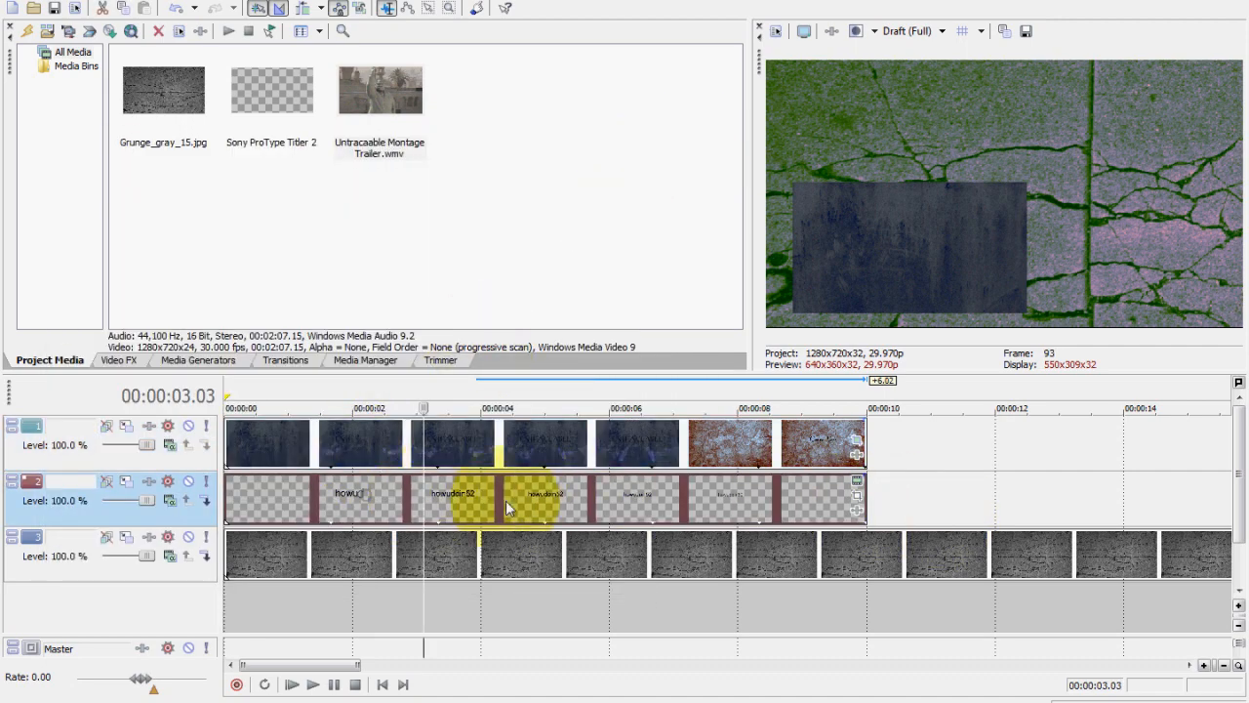
left_click(858, 502)
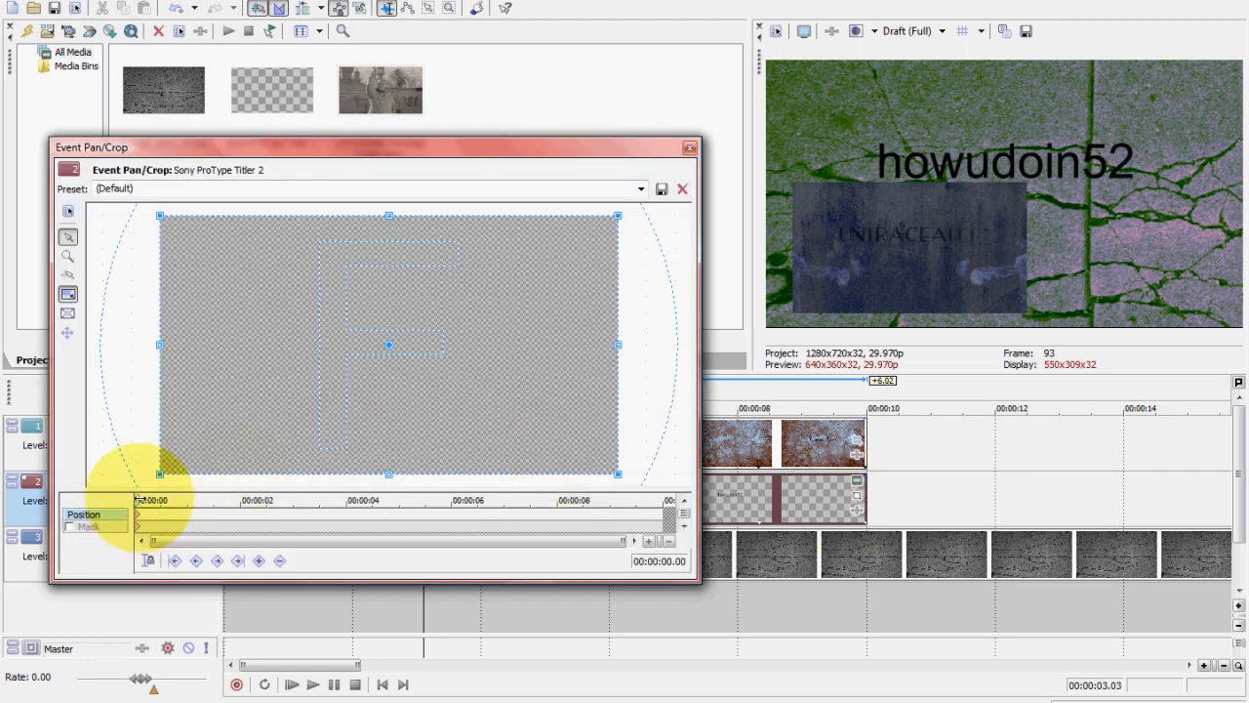
left_click_drag(138, 499, 418, 507)
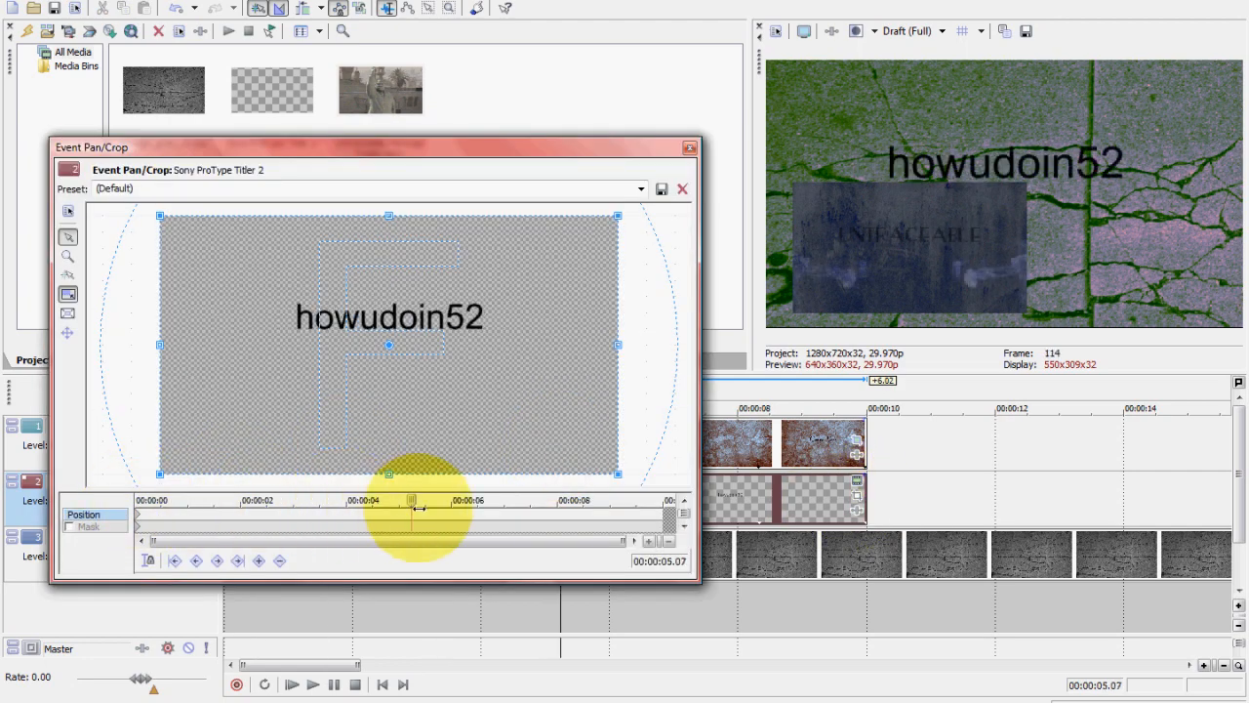
left_click(138, 523)
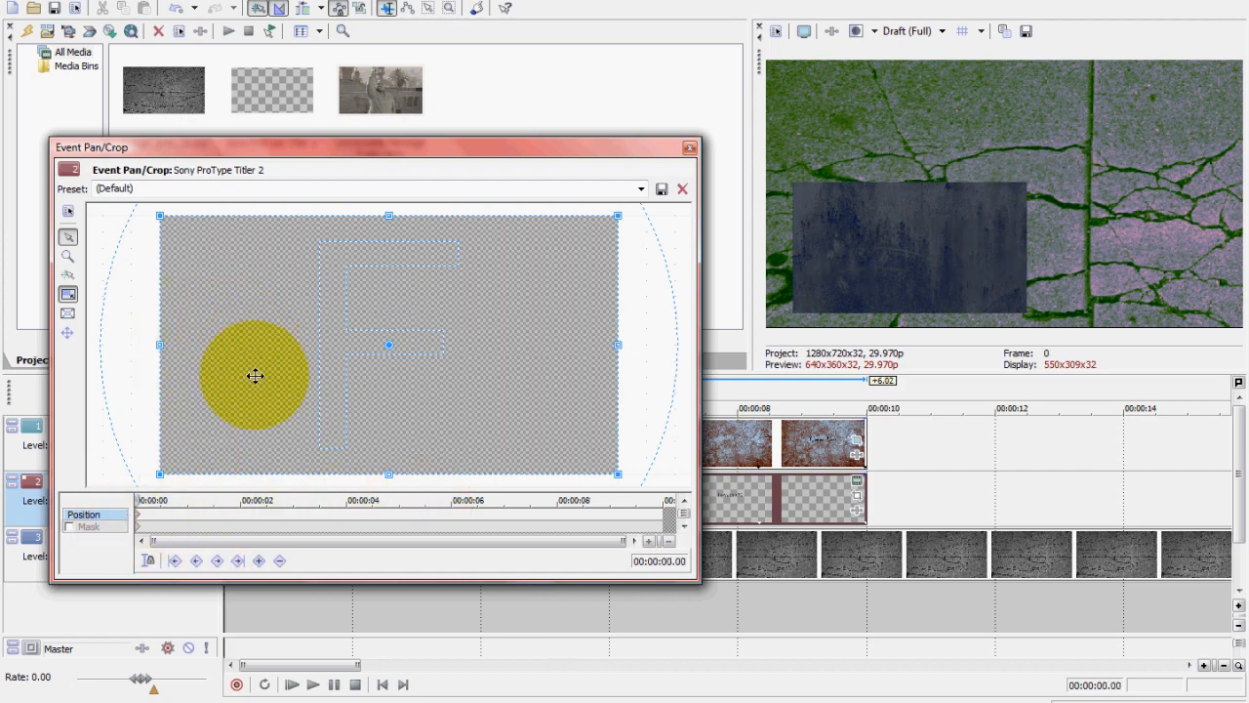
Try shifting the title toward the lower left of the frame and check its placement at about 3 seconds
left_click_drag(257, 371, 325, 355)
left_click(156, 500)
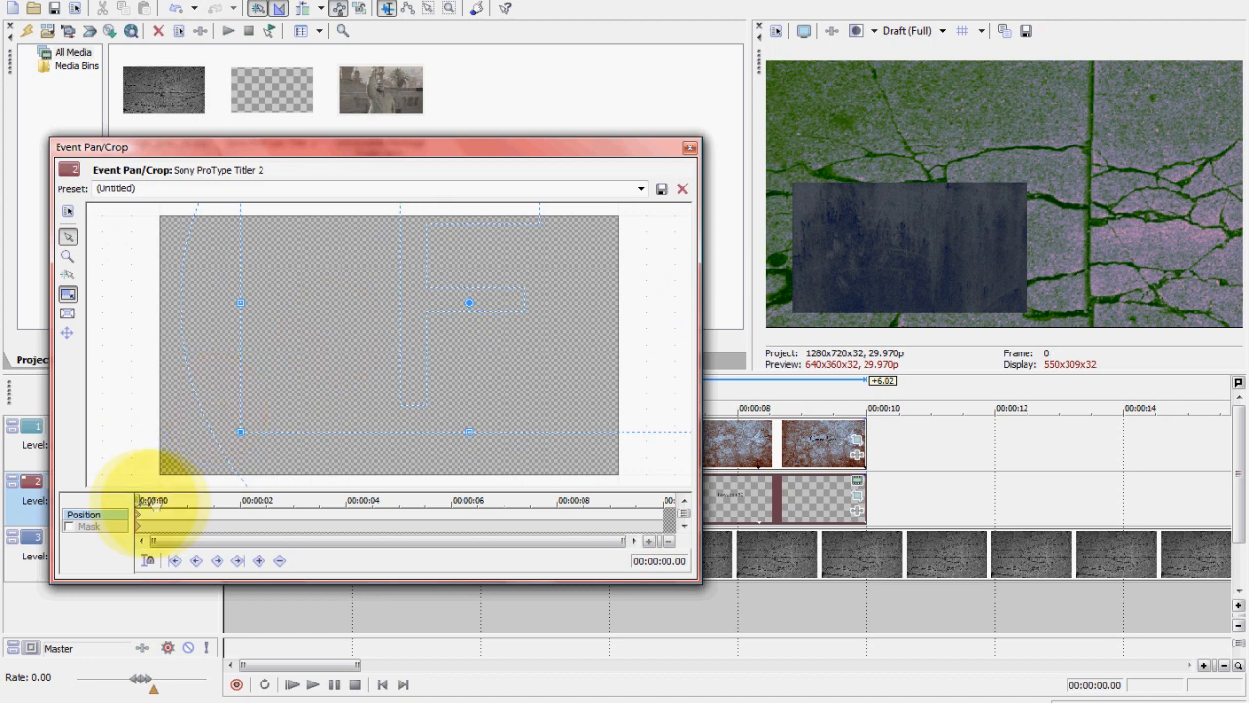
left_click_drag(156, 499, 279, 499)
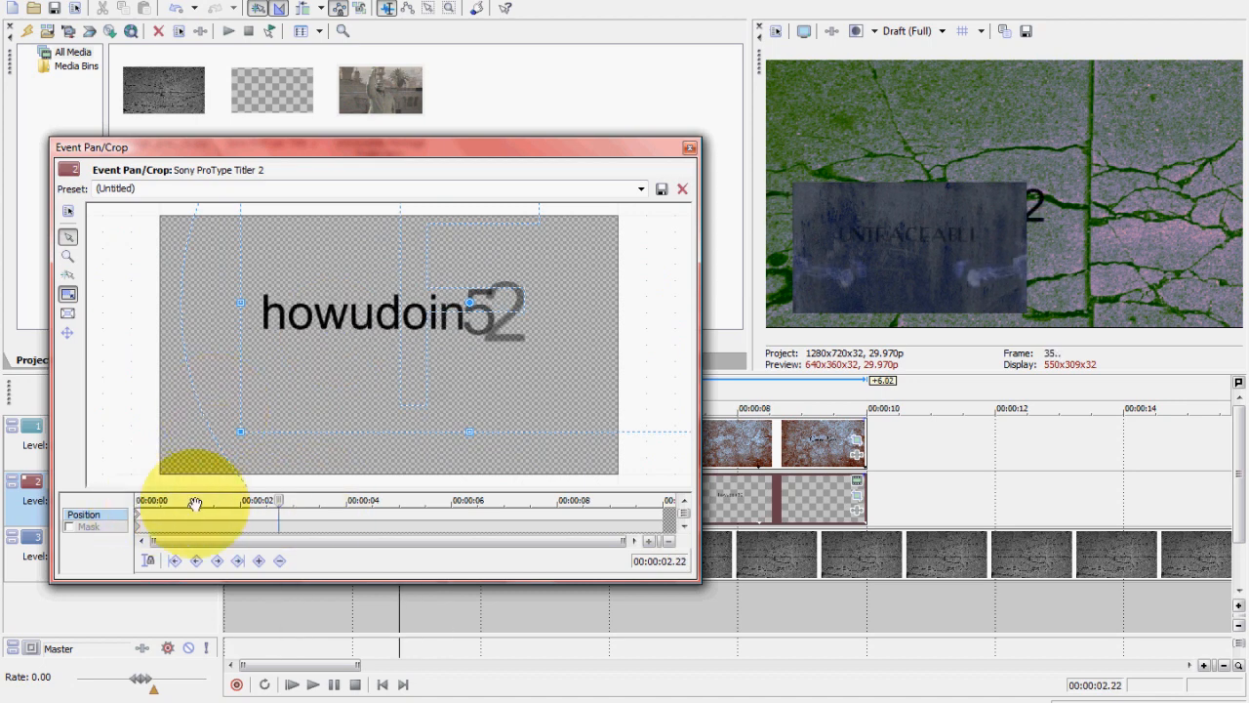
left_click(140, 519)
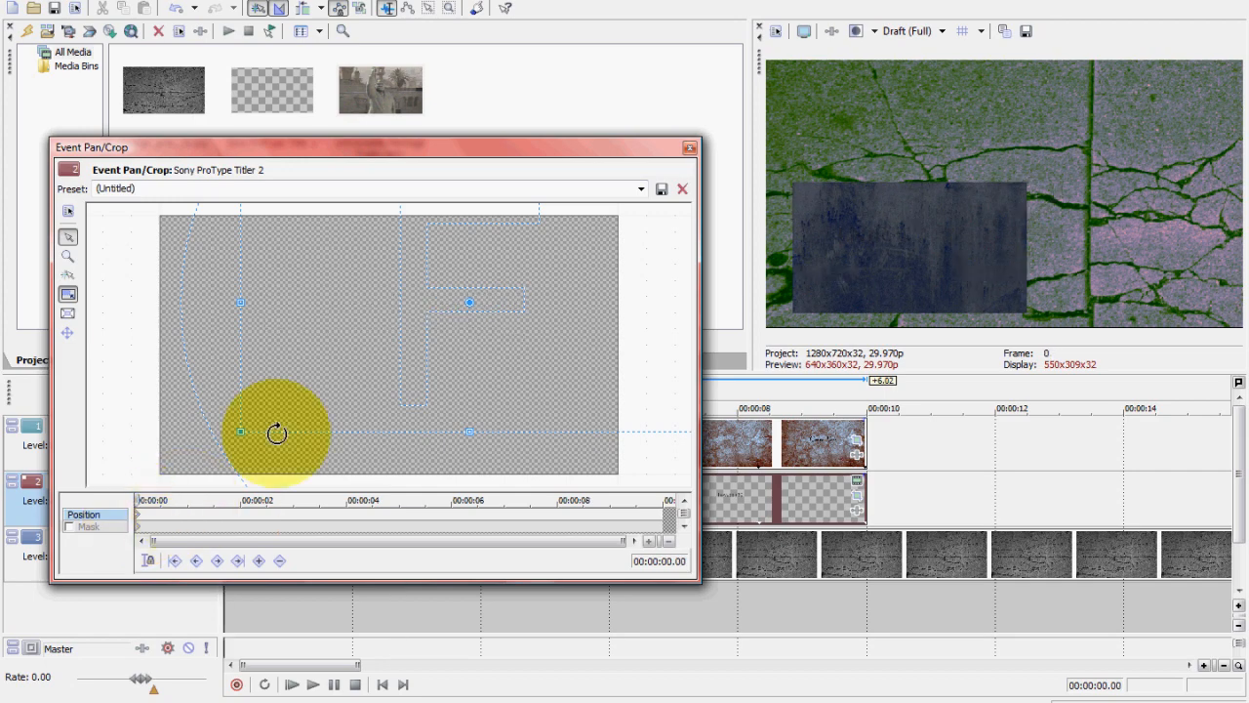
Move the title to the frame's upper-right area, check it at about 3.5 seconds and close its pan/crop settings
left_click_drag(375, 351, 313, 406)
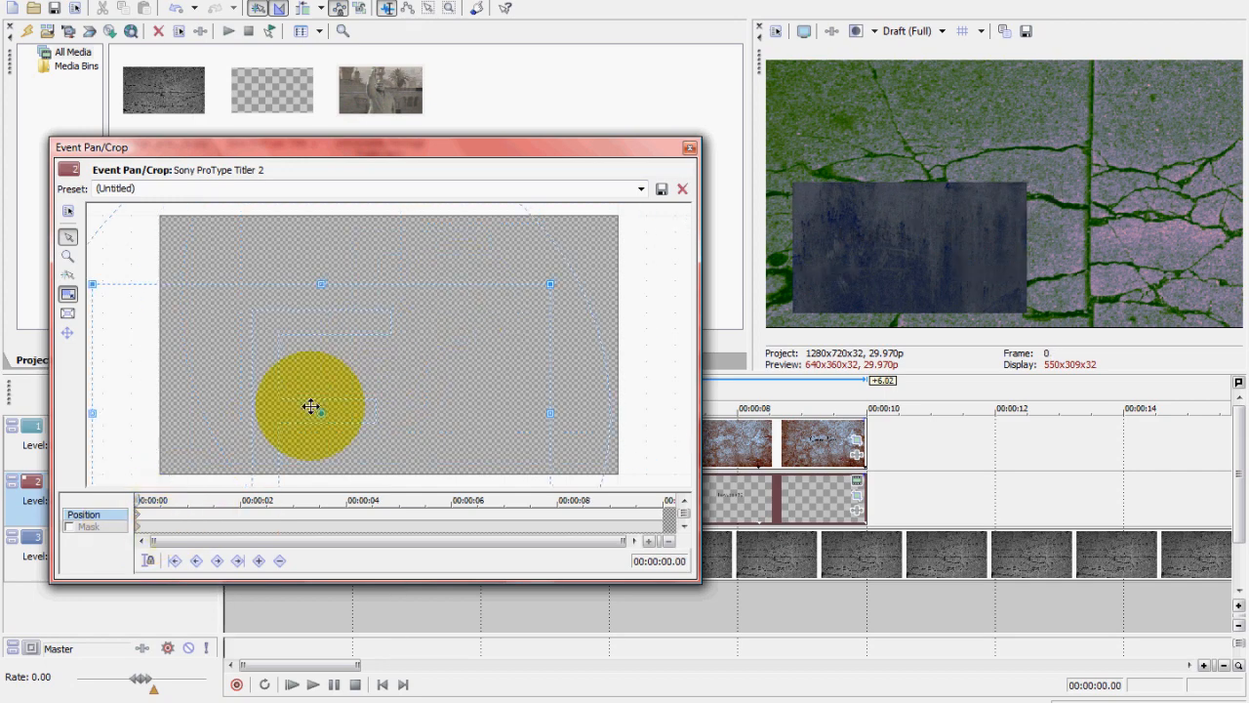
left_click(147, 501)
left_click_drag(227, 498, 324, 500)
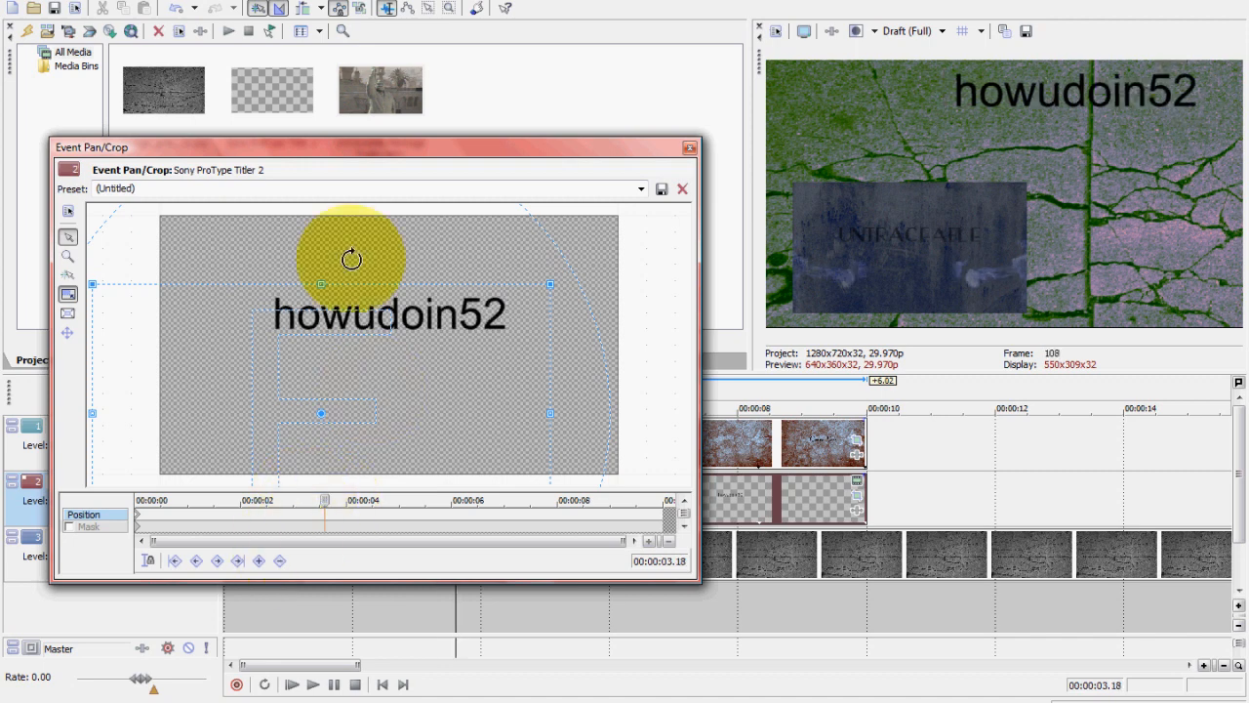
left_click(141, 520)
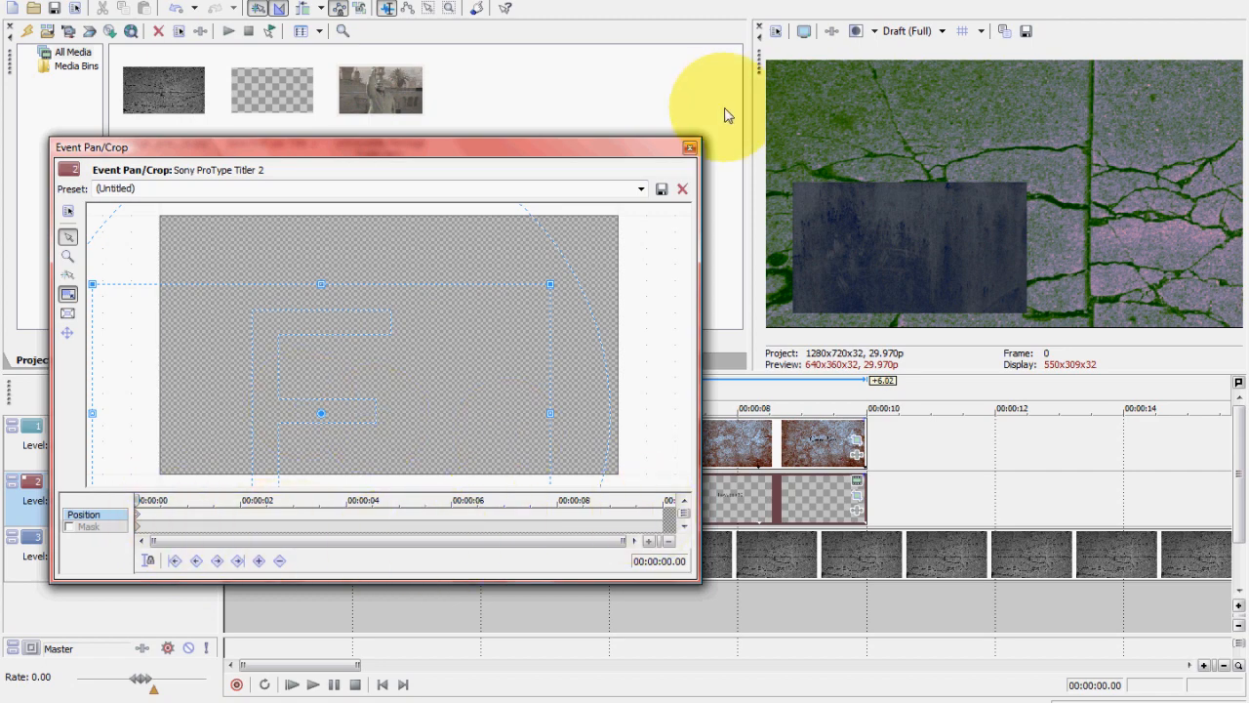
left_click(690, 148)
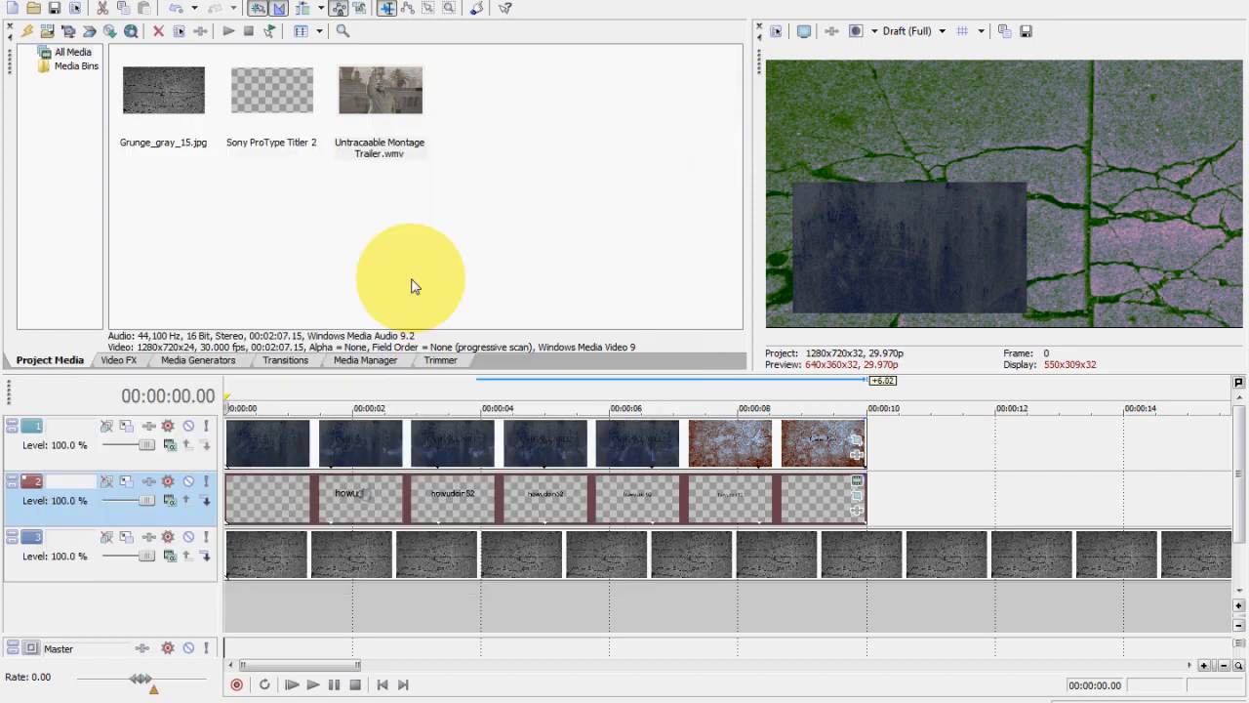
Play the composition from the start and stop at about 6 seconds to check the title and trailer placement
left_click(325, 686)
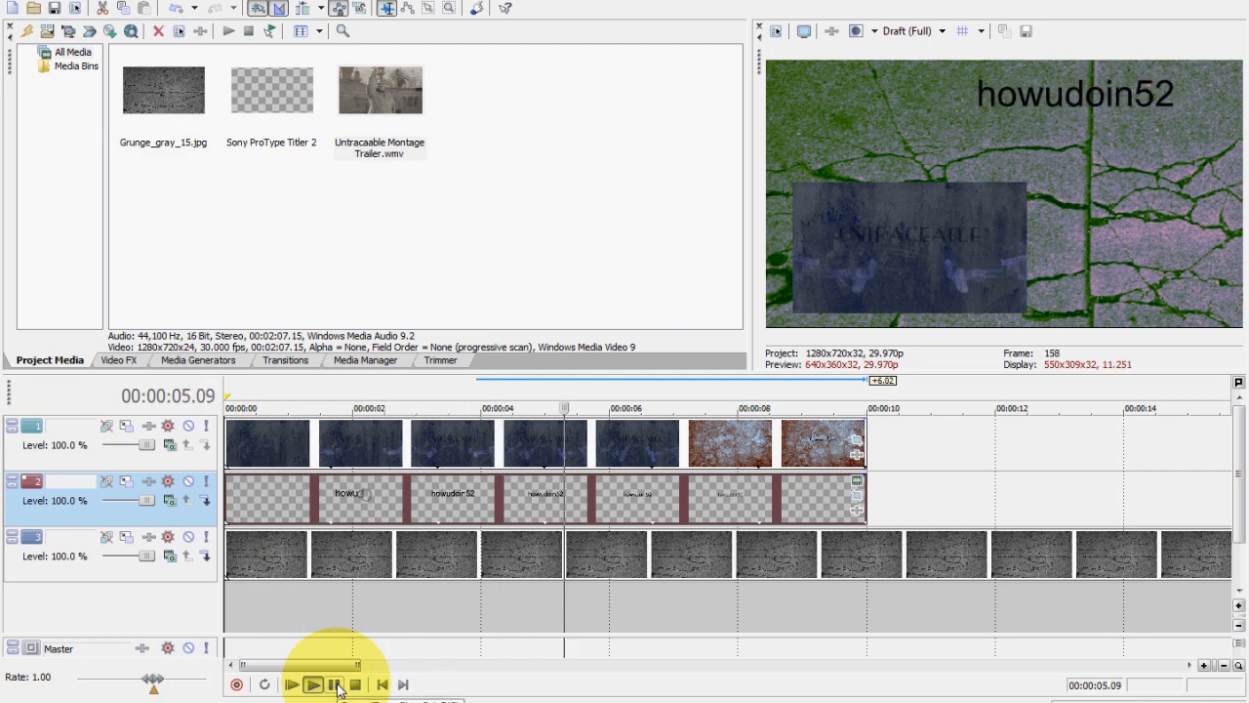
left_click(334, 685)
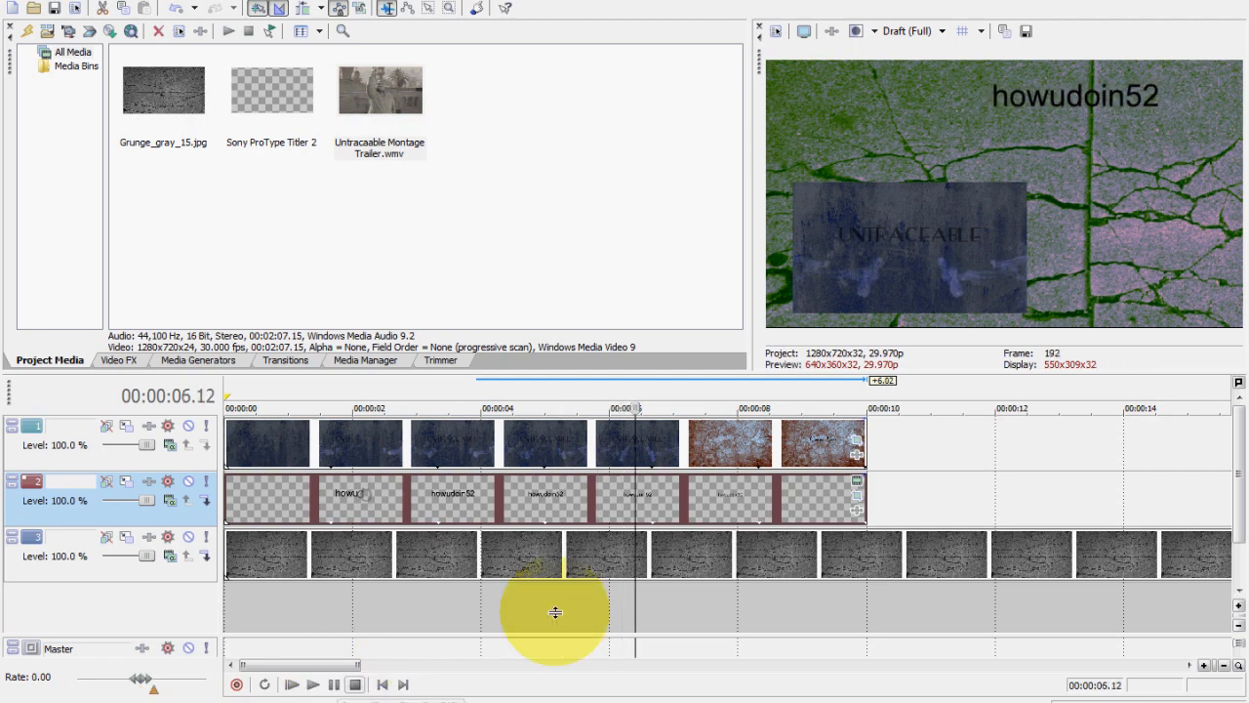
Open Event Pan/Crop for the Grunge_gray_15 background and add a position keyframe at 00:00:05.10
left_click(605, 449)
scroll(588, 449, "down", 5)
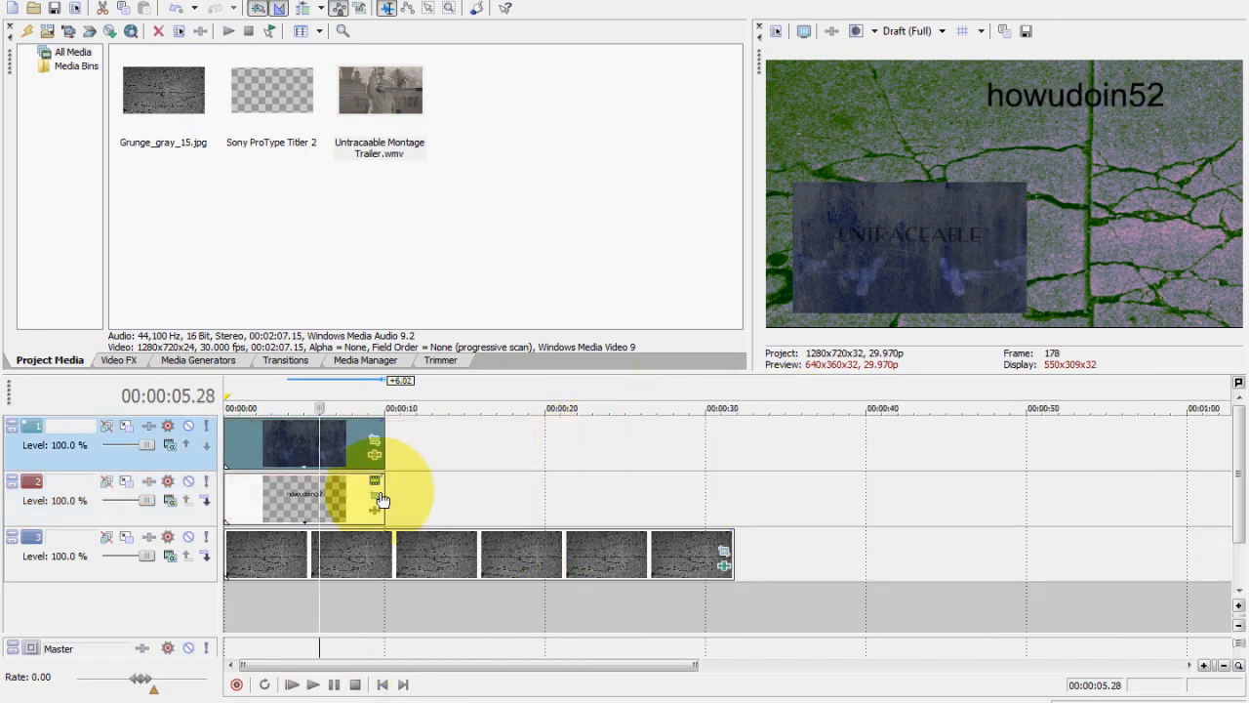
scroll(419, 503, "up", 3)
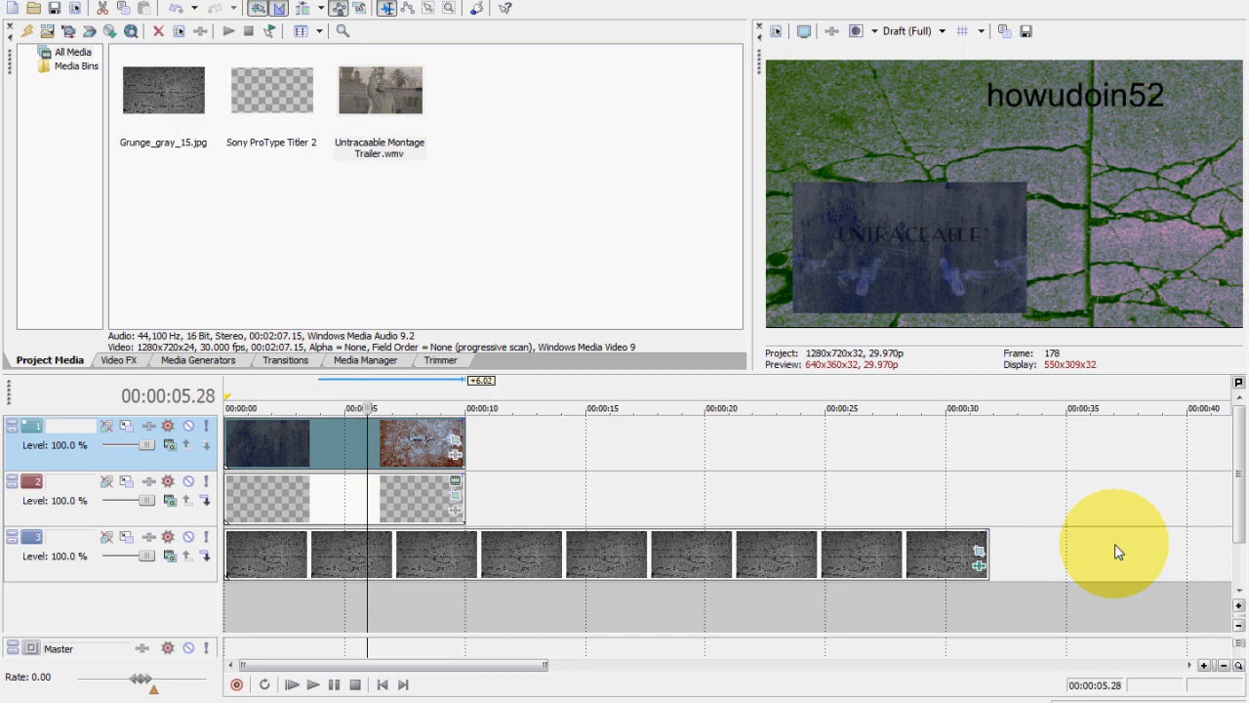
left_click(979, 555)
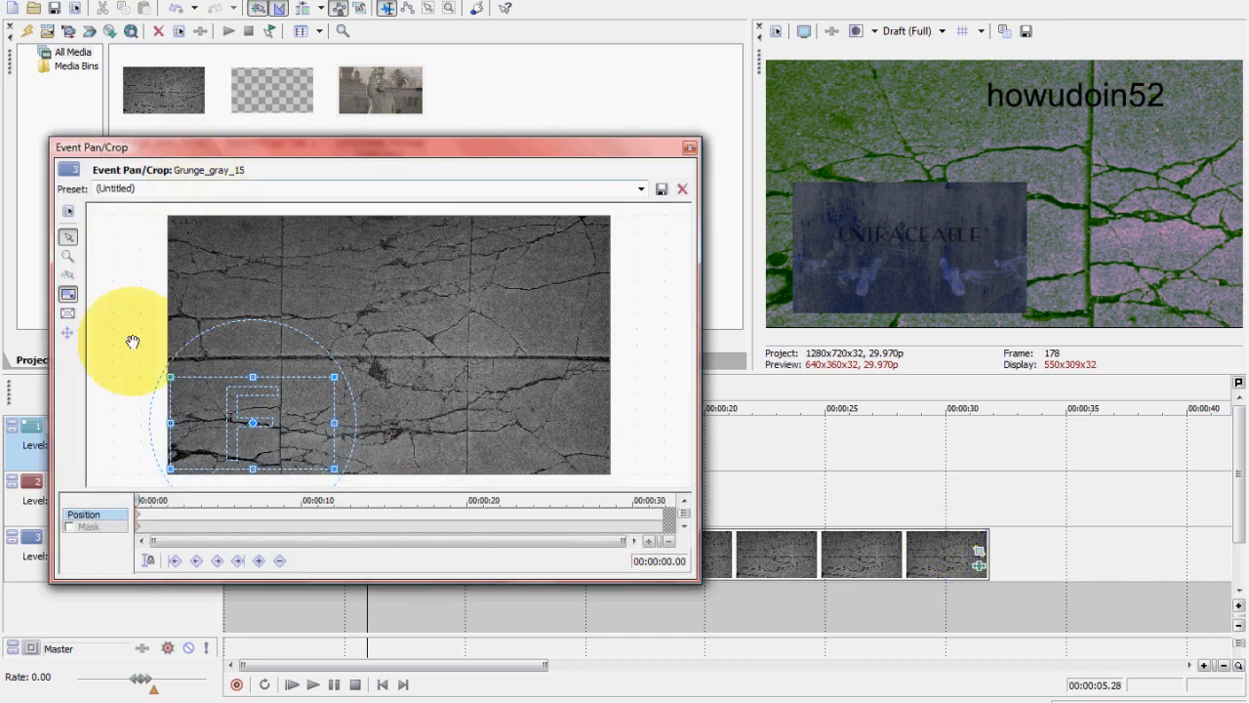
left_click_drag(147, 500, 234, 500)
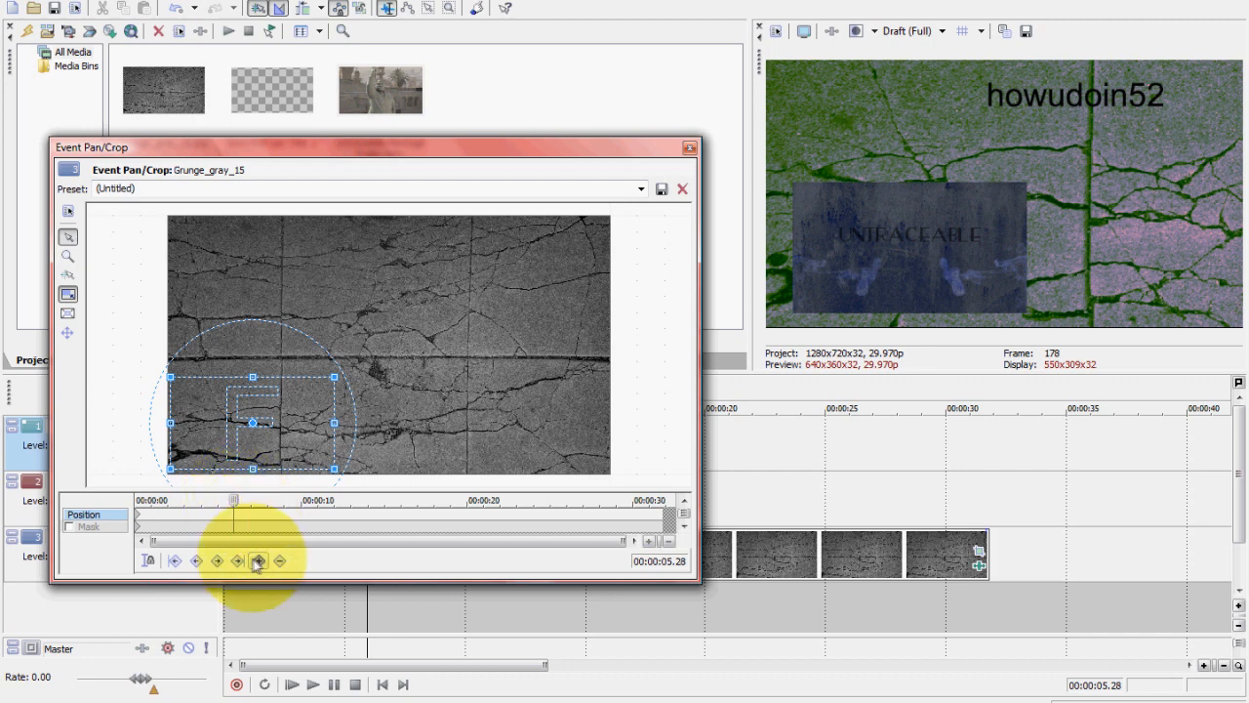
mouse_move(234, 500)
left_mouse_down()
mouse_move(390, 500)
mouse_move(233, 506)
left_mouse_up()
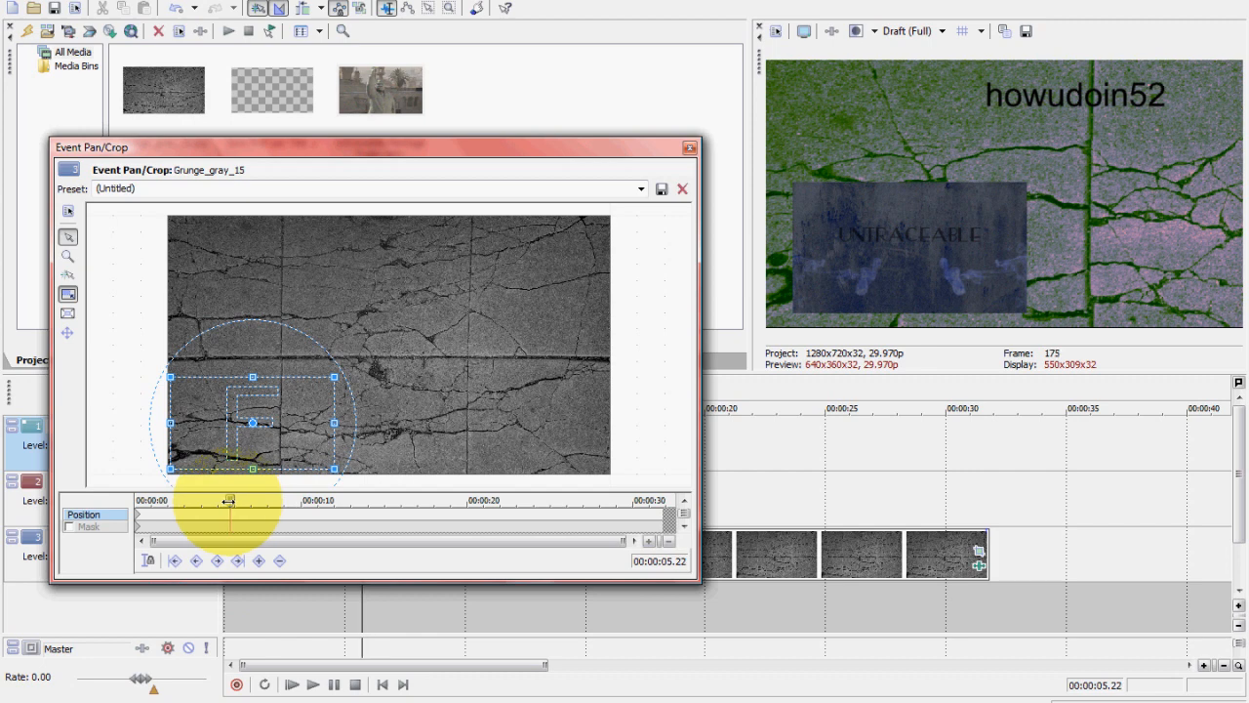
left_click_drag(223, 499, 223, 500)
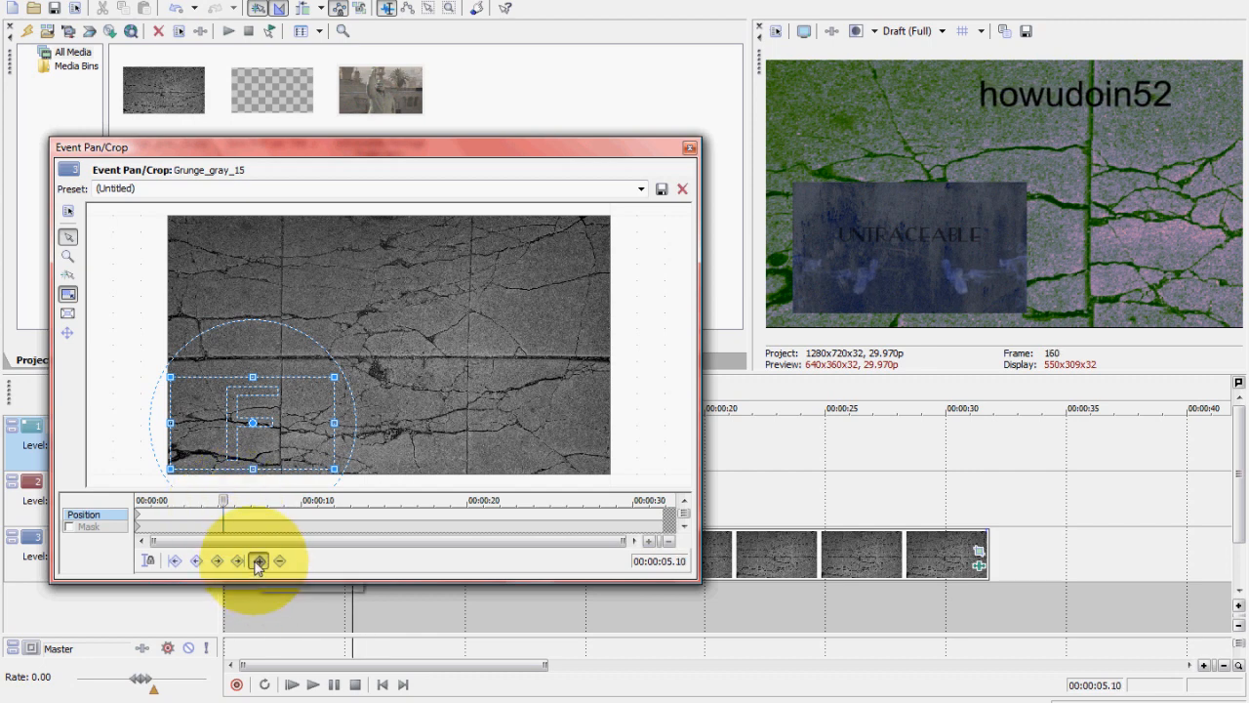
left_click(259, 562)
Add another position keyframe for the background at 00:00:06.06
scroll(227, 516, "up", 3)
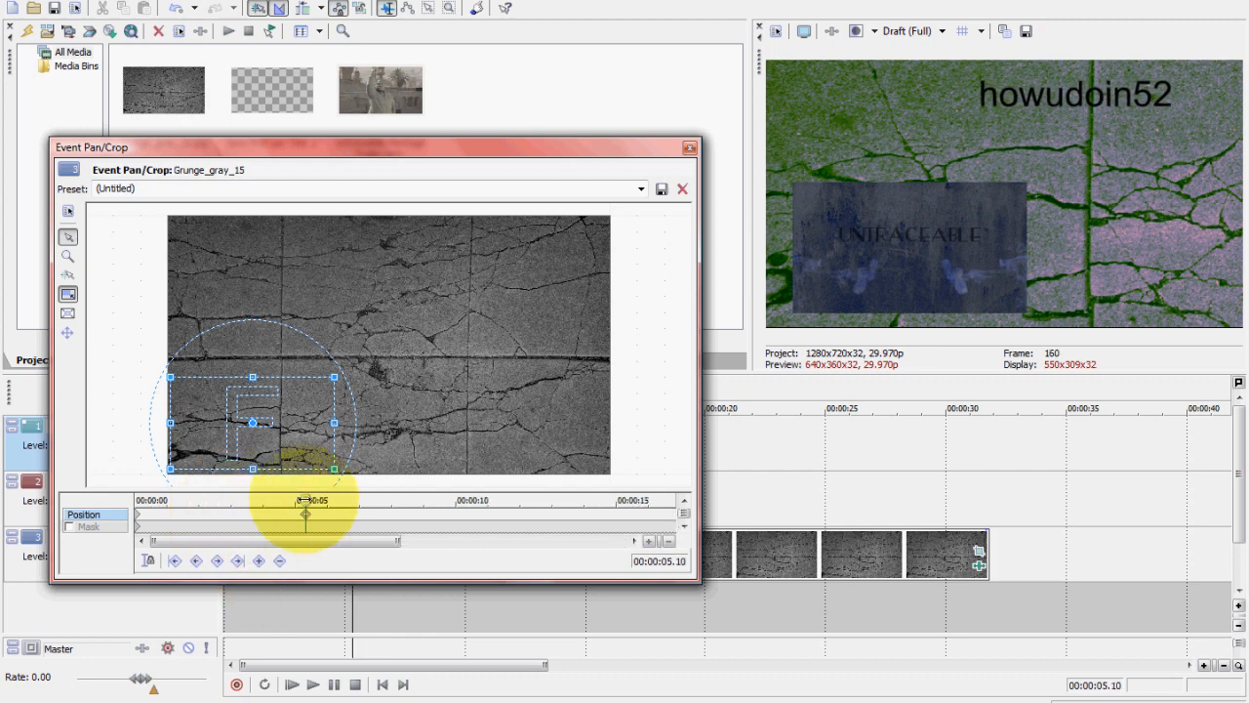
mouse_move(310, 500)
left_mouse_down()
mouse_move(357, 500)
mouse_move(334, 501)
left_mouse_up()
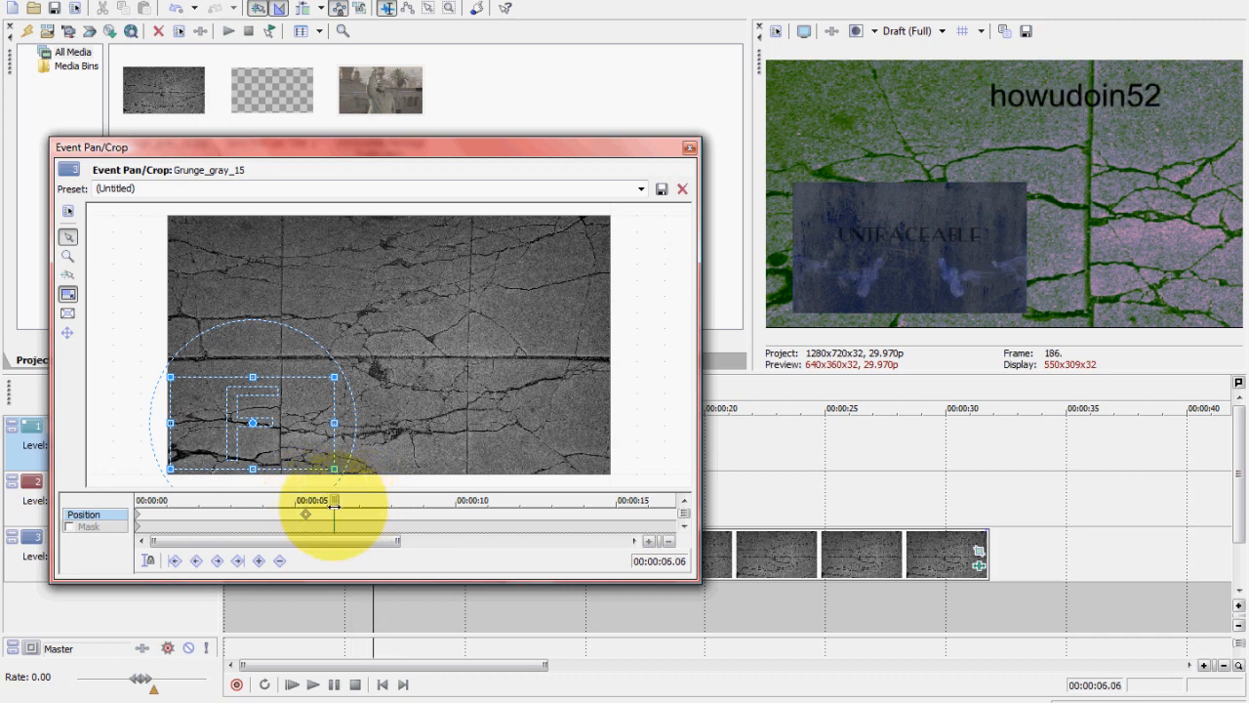
left_click(258, 562)
left_click(276, 418)
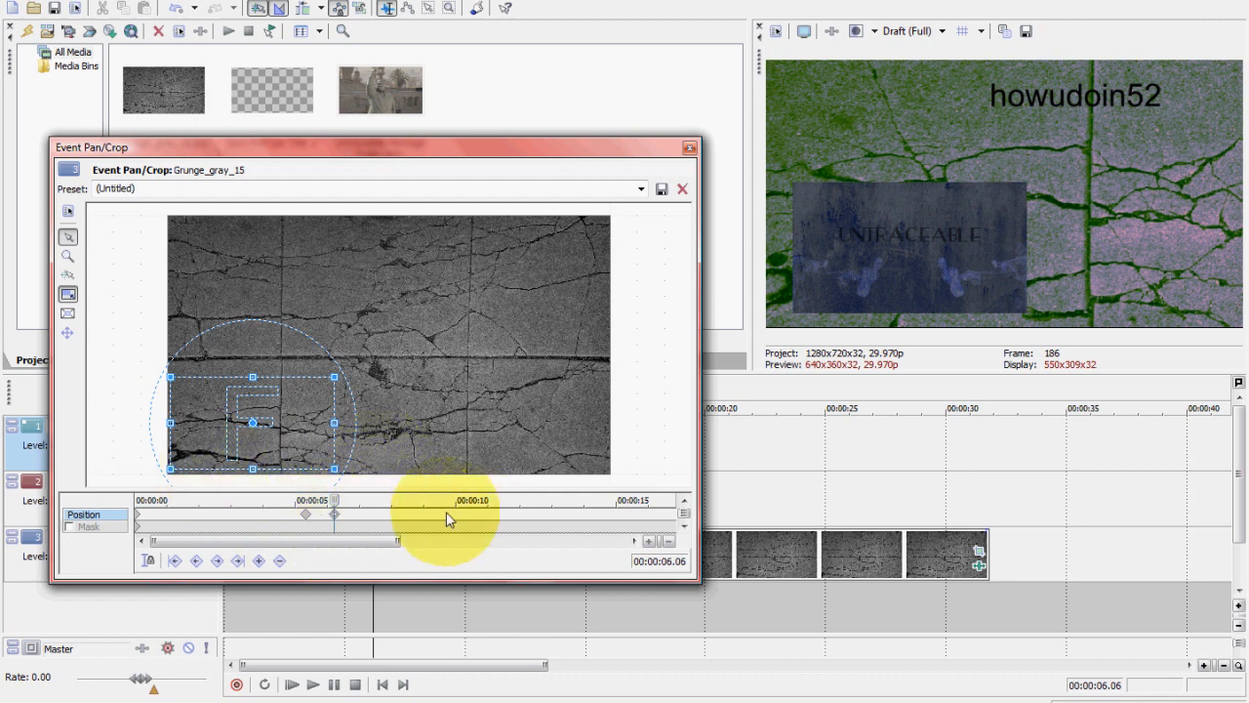
At the 00:00:06.06 keyframe, move the crop frame straight up to the image's upper-left area and compare it with the preceding keyframe
mouse_move(333, 500)
left_mouse_down()
mouse_move(302, 500)
mouse_move(337, 507)
left_mouse_up()
left_click(334, 515)
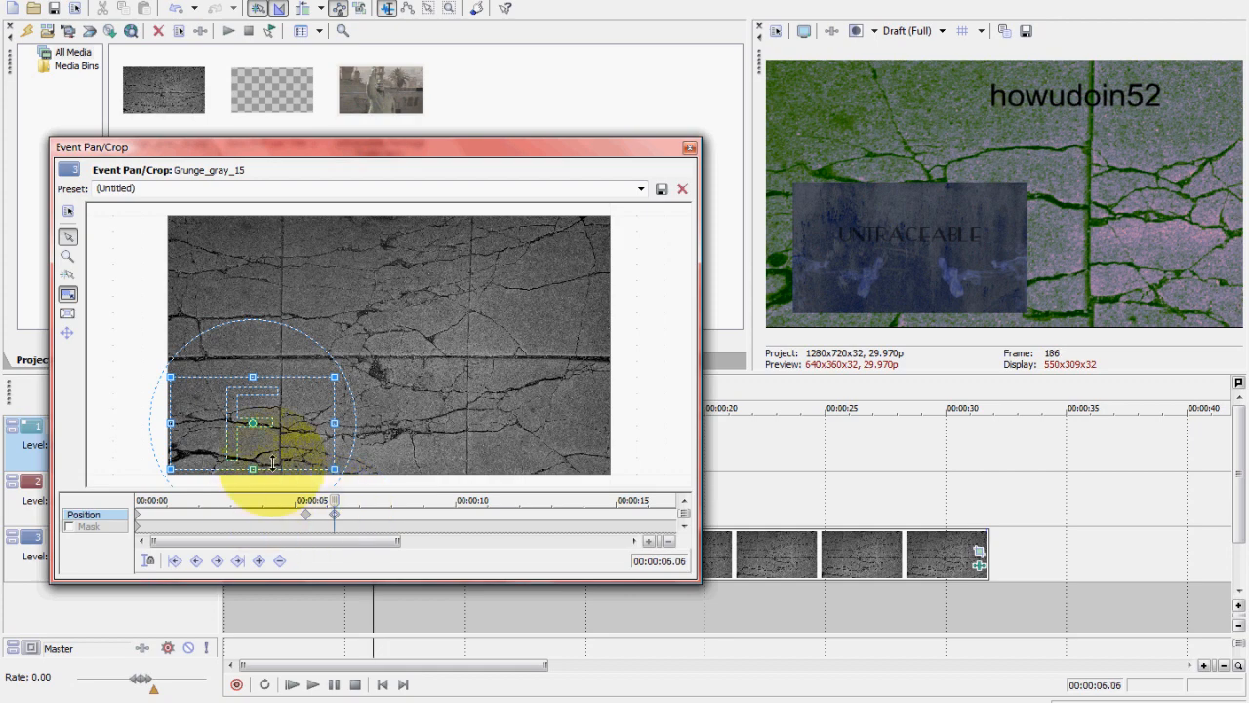
left_click_drag(284, 443, 283, 444)
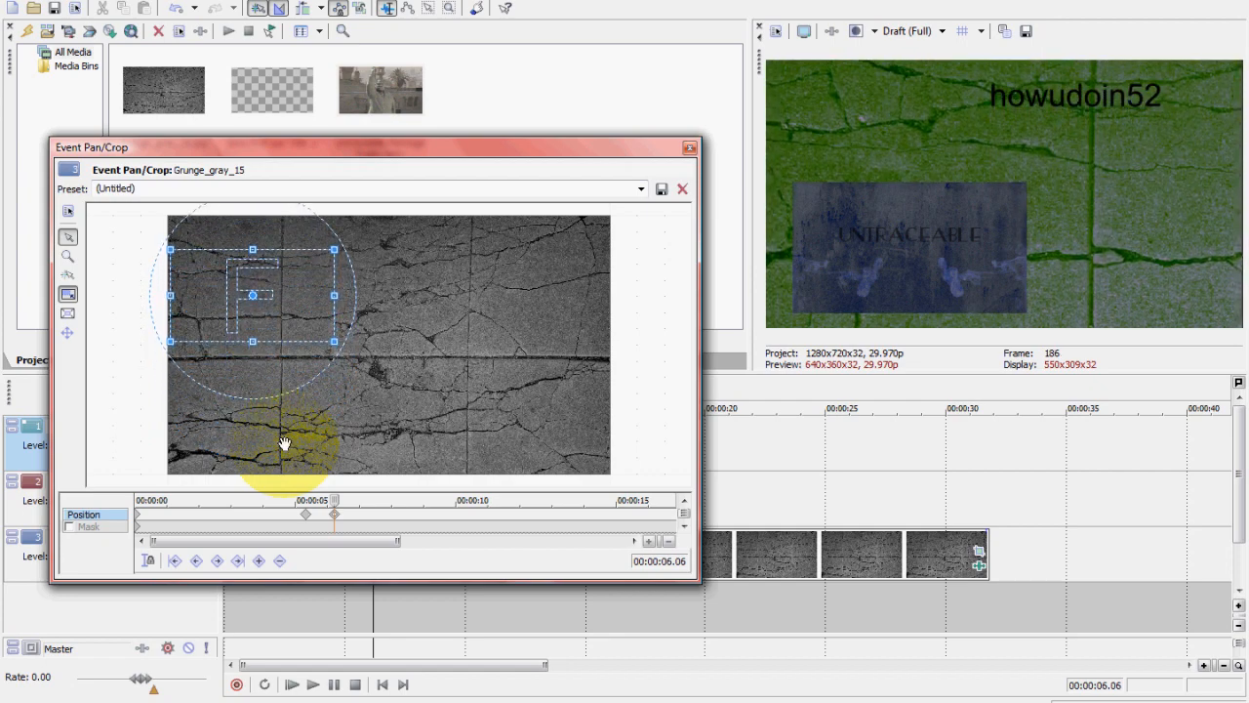
left_click(306, 515)
left_click(337, 519)
left_click(335, 515)
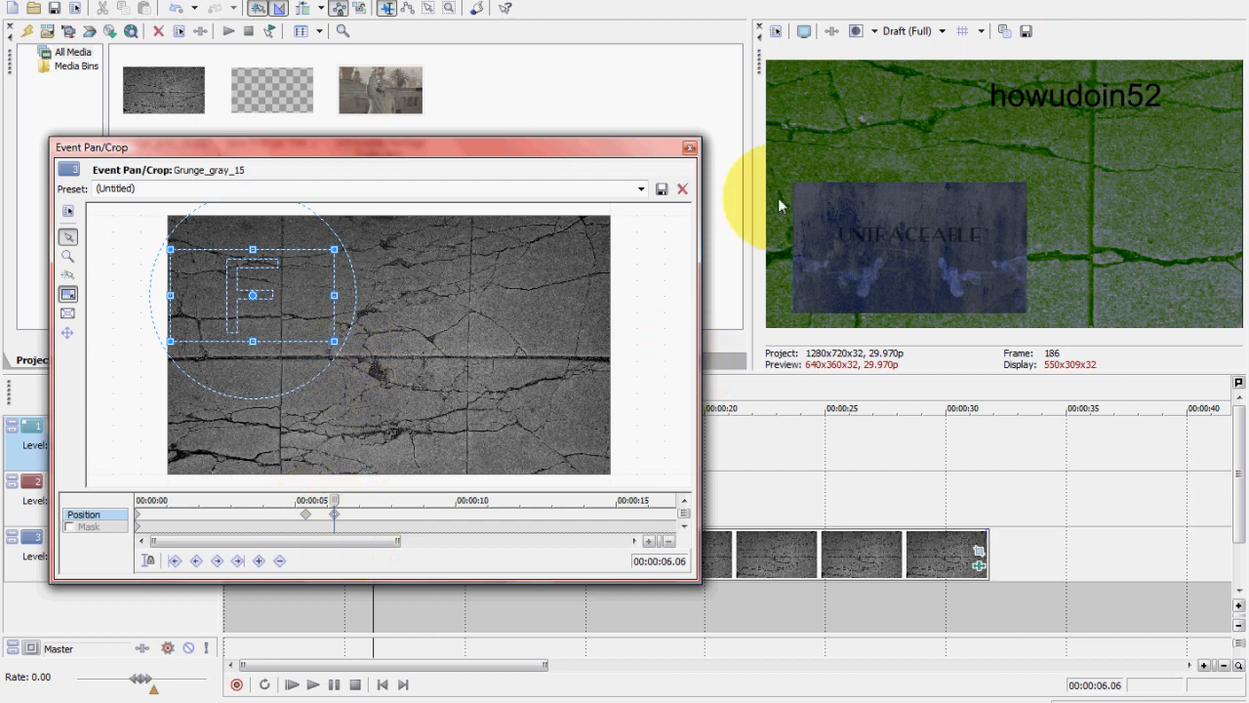
Add a position keyframe at 00:00:07.05, shift the crop frame horizontally to the right and close the background's pan/crop settings
double_click(364, 514)
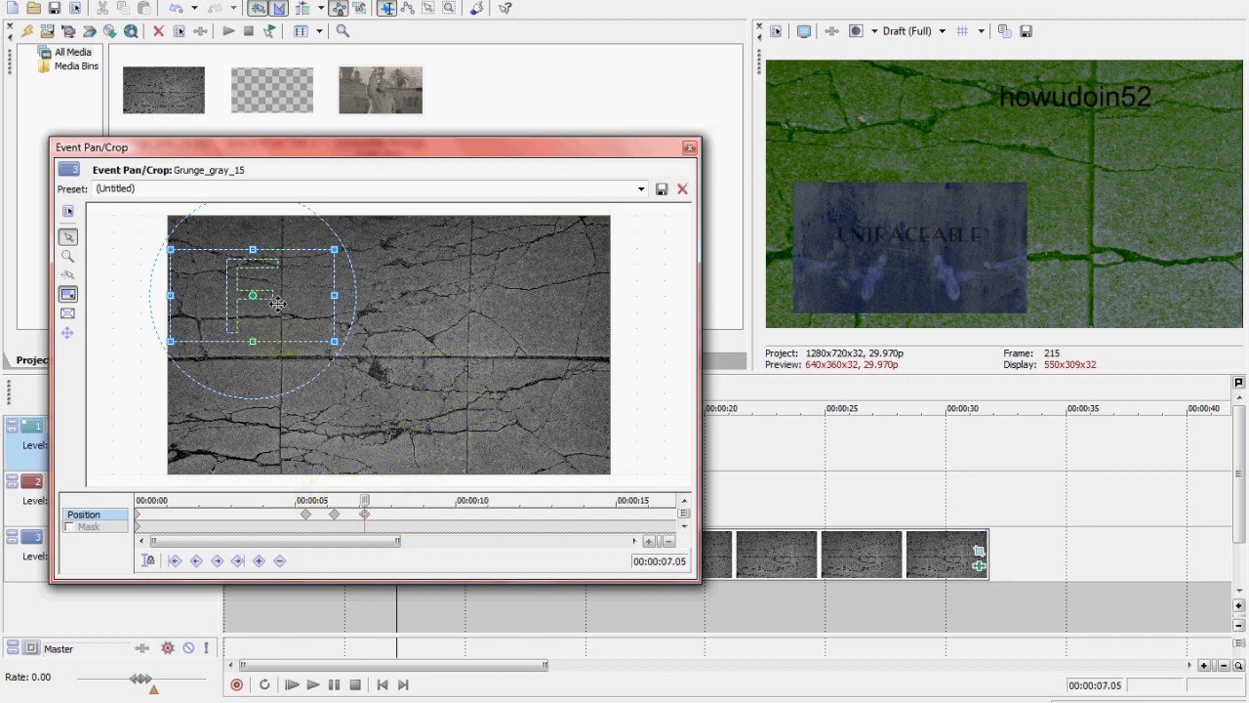
left_click_drag(278, 304, 303, 305)
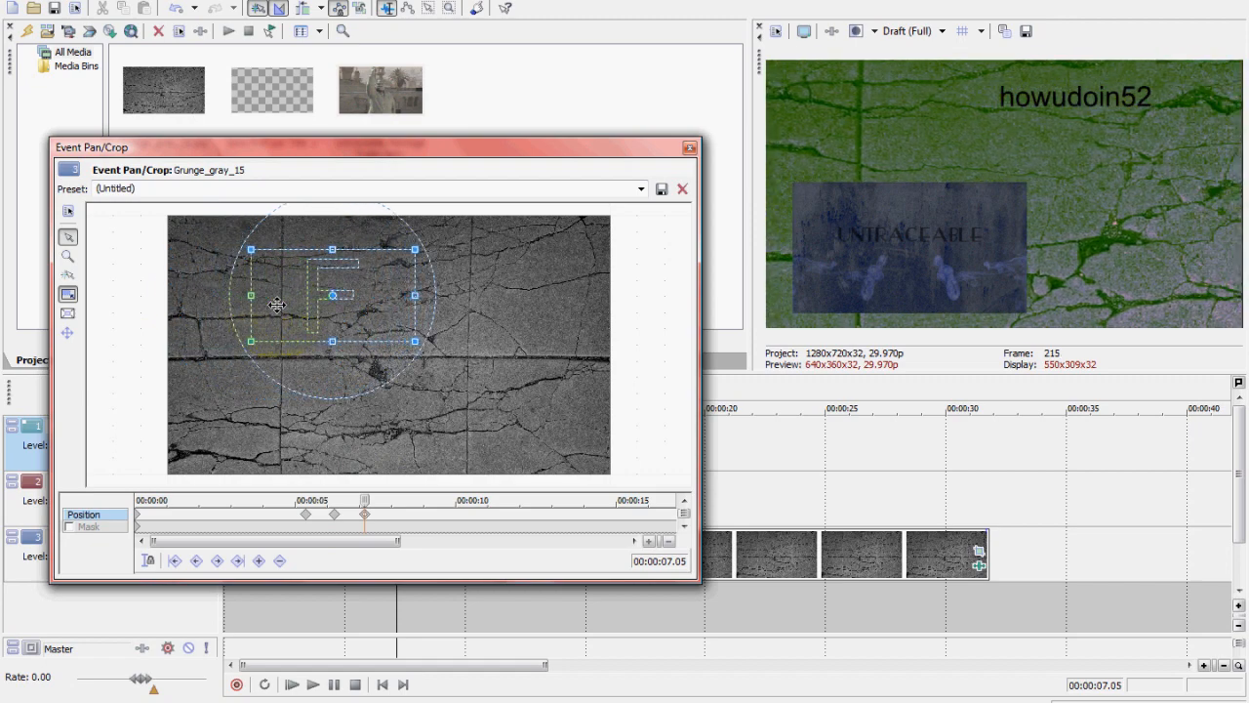
left_click(688, 147)
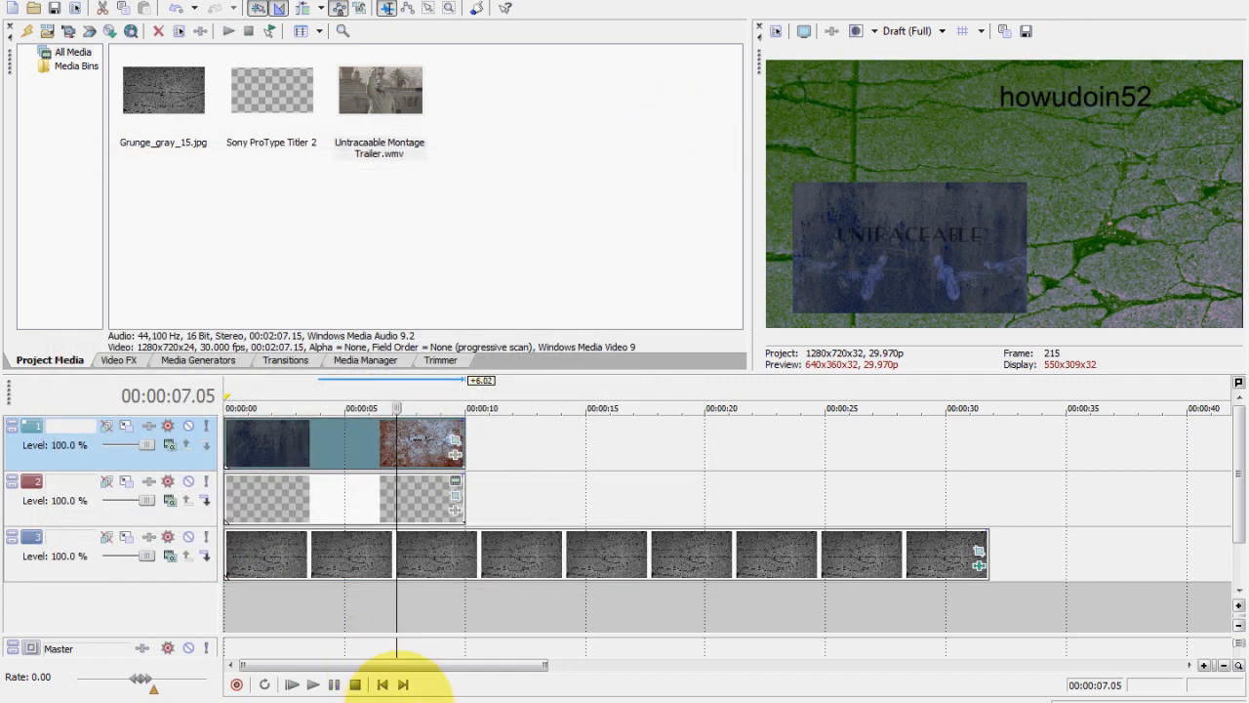
Play the composition from the start and pause at about 9 seconds to check the background's pan movement
left_click(383, 684)
left_click(313, 685)
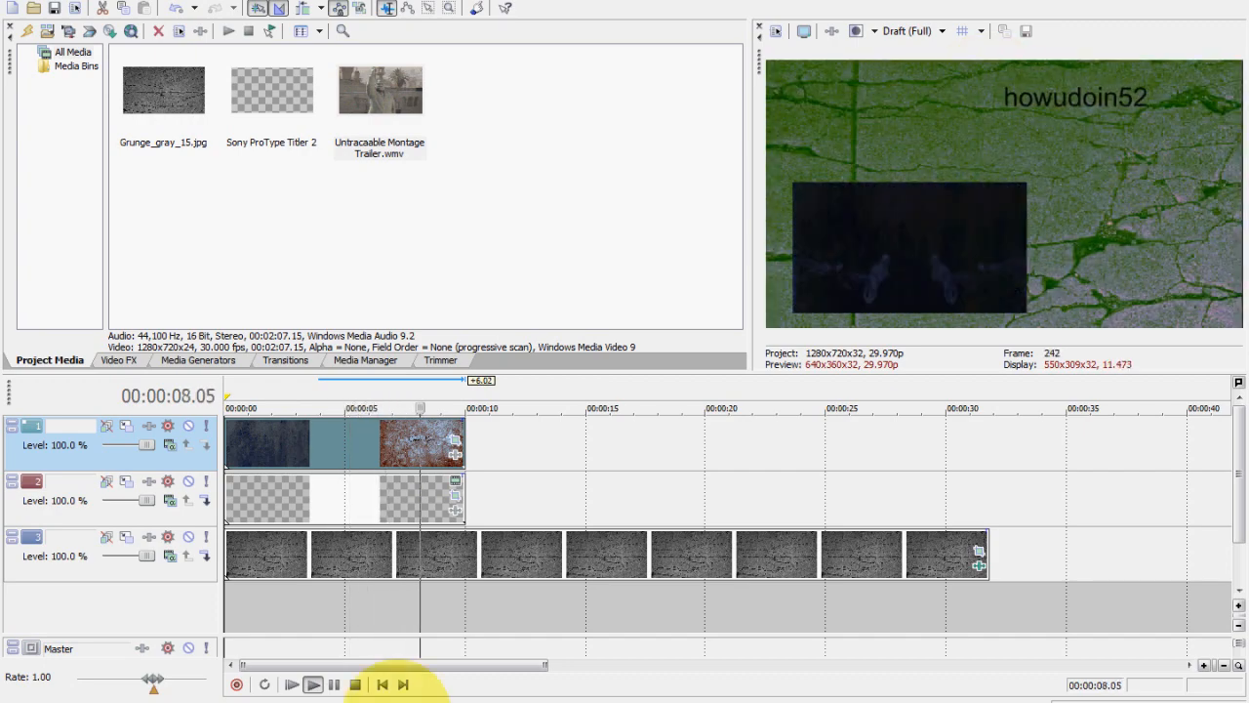
left_click(334, 684)
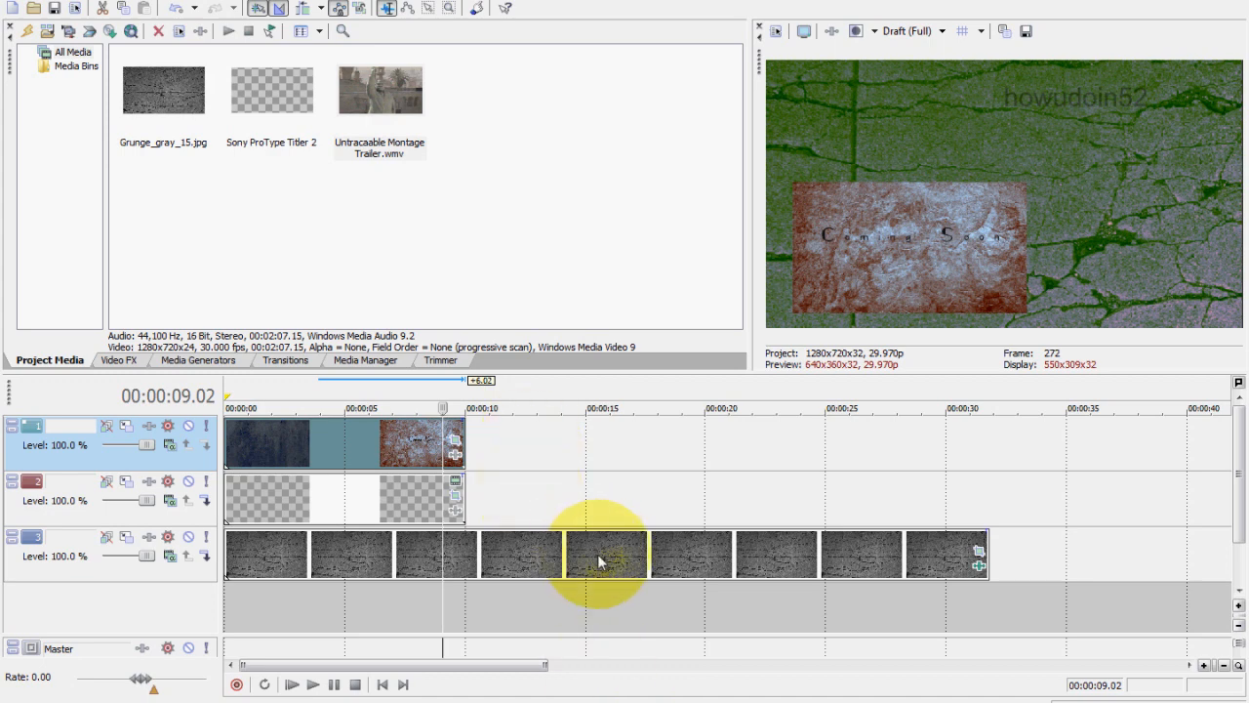
left_click(600, 697)
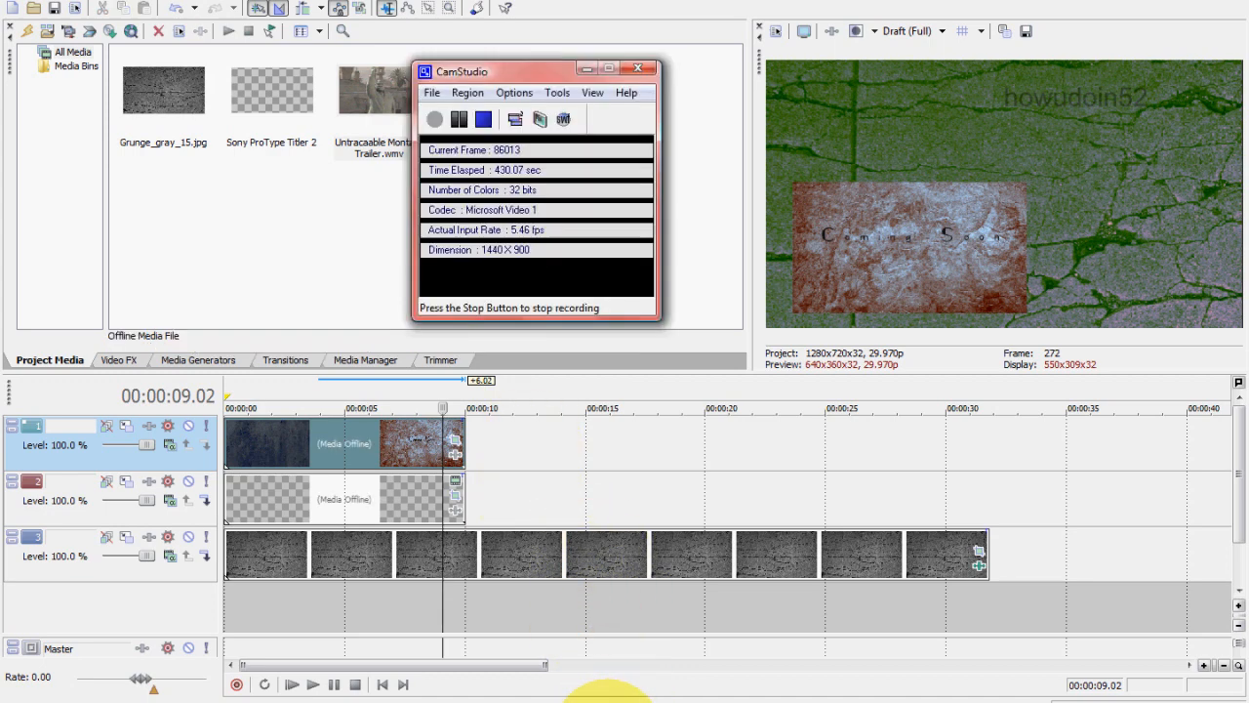
left_click_drag(488, 73, 476, 119)
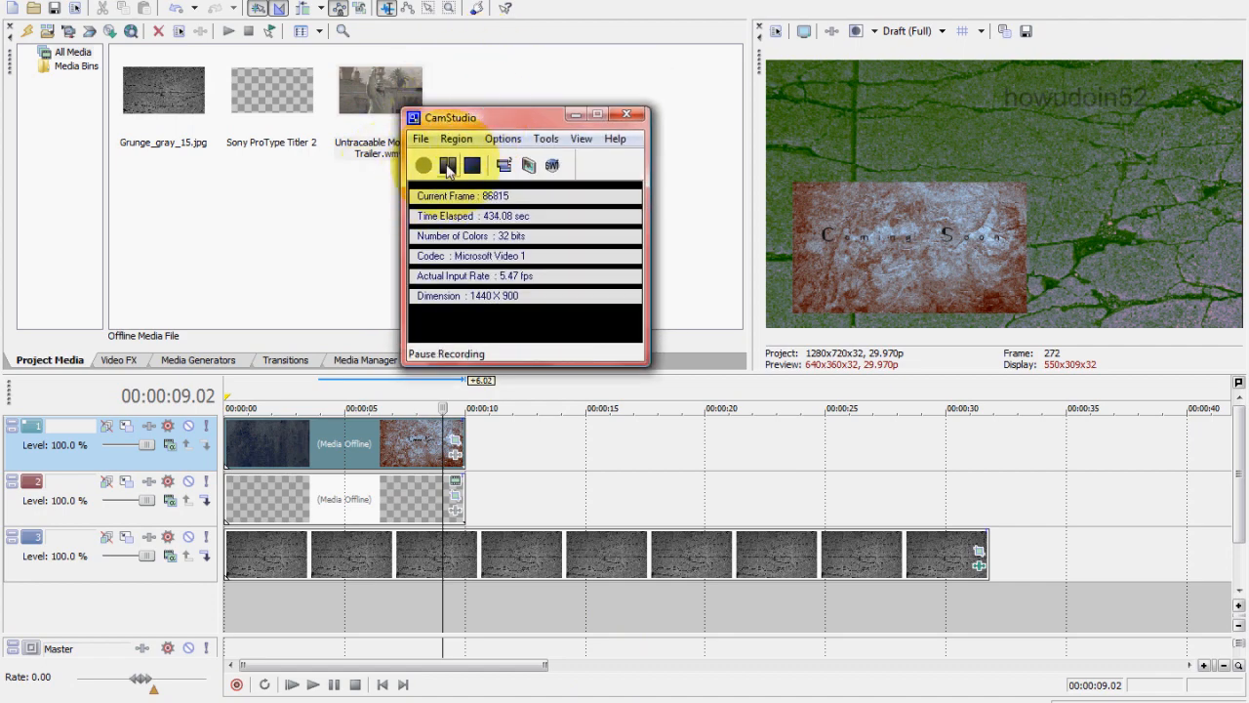